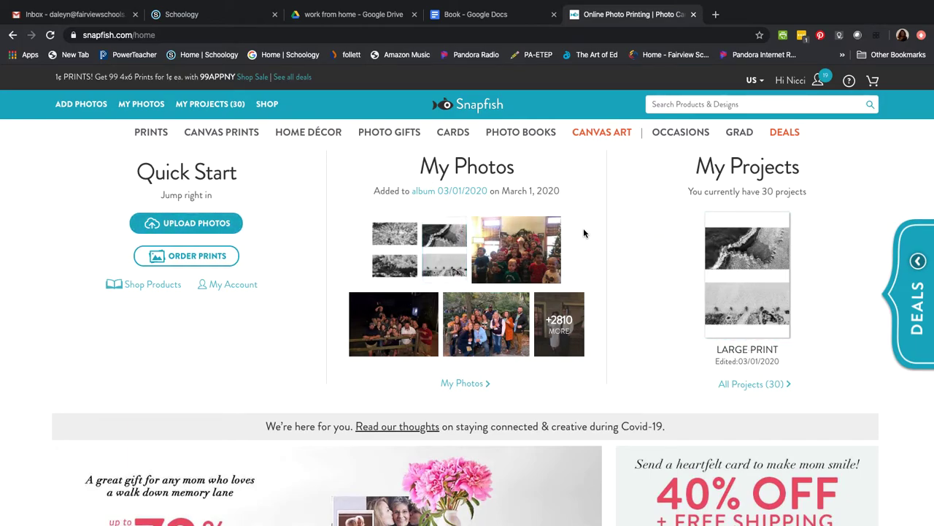
- Look over the Snapfish home page and view the current offers in the deals drawer, closing it when done
{"action": "scroll", "coordinate": [583, 228], "scroll_direction": "down", "scroll_amount": 2}
{"action": "scroll", "coordinate": [583, 228], "scroll_direction": "up", "scroll_amount": 2}
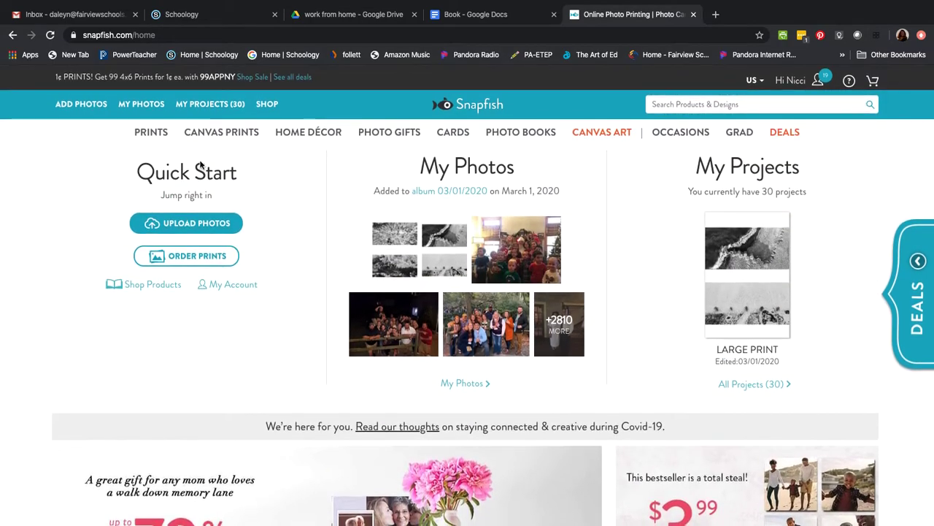
{"action": "left_click", "coordinate": [917, 281]}
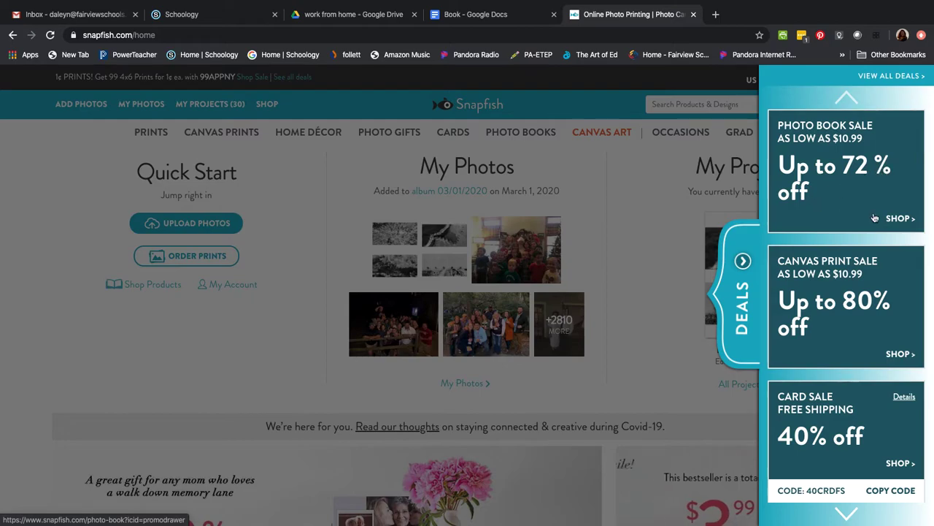
{"action": "left_click", "coordinate": [742, 262]}
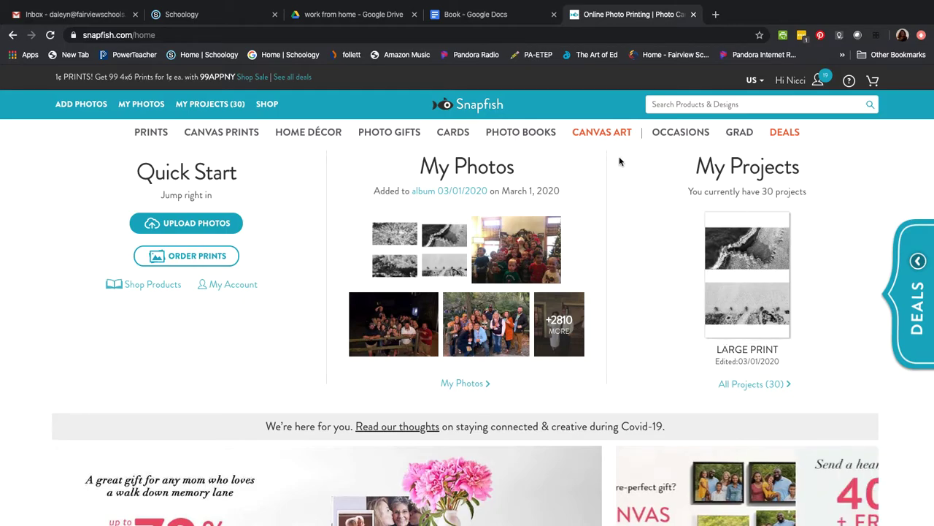
- Open the full deals page and review the coupon offers for canvas prints, cards, photo books and prints
{"action": "left_click", "coordinate": [781, 132]}
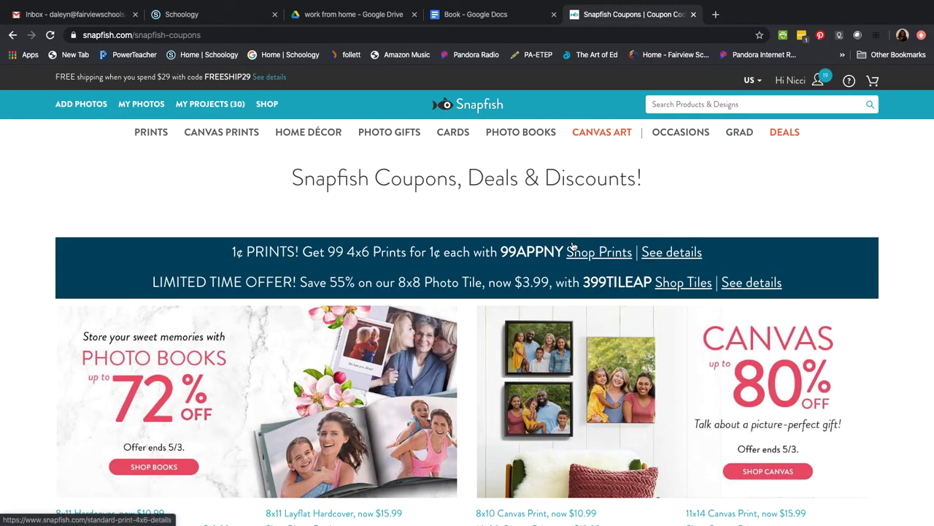
{"action": "scroll", "coordinate": [249, 434], "scroll_direction": "down", "scroll_amount": 3}
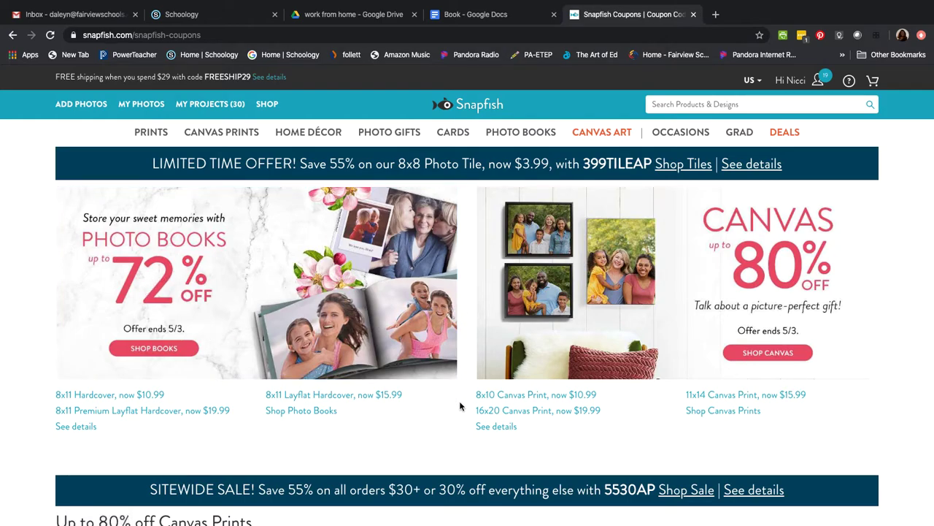
{"action": "scroll", "coordinate": [460, 406], "scroll_direction": "down", "scroll_amount": 3}
{"action": "scroll", "coordinate": [460, 406], "scroll_direction": "up", "scroll_amount": 3}
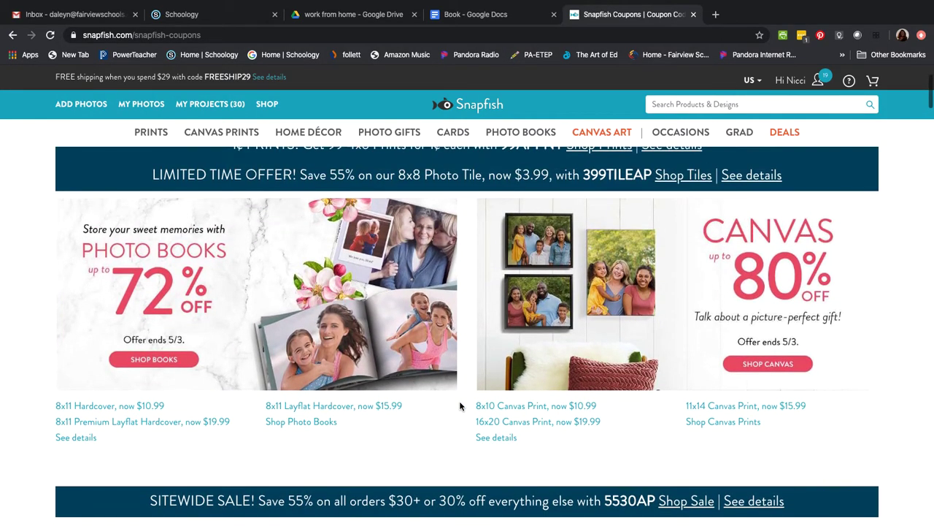
{"action": "scroll", "coordinate": [460, 406], "scroll_direction": "down", "scroll_amount": 5}
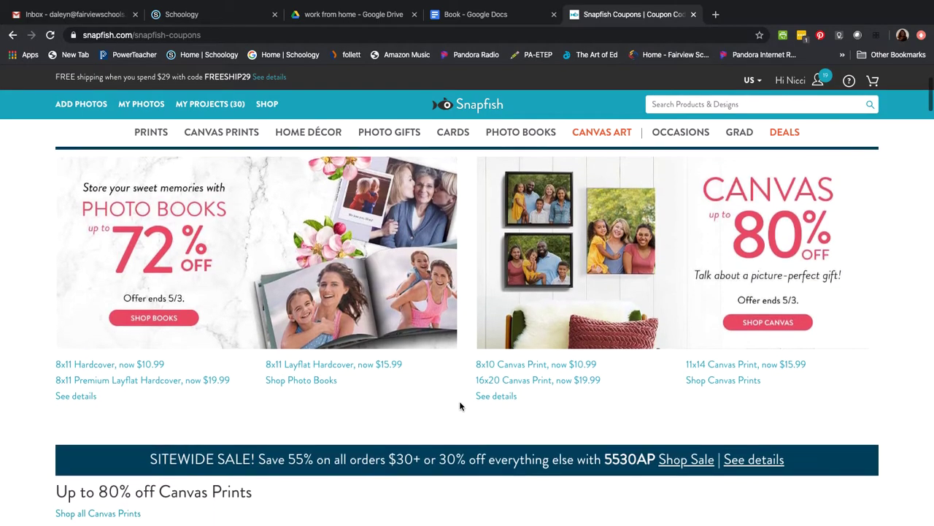
{"action": "scroll", "coordinate": [460, 406], "scroll_direction": "down", "scroll_amount": 3}
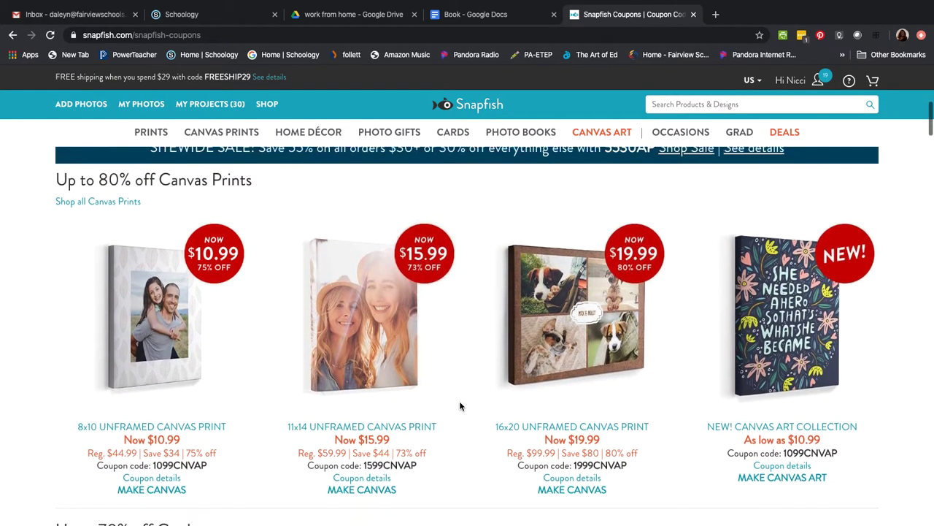
{"action": "scroll", "coordinate": [460, 406], "scroll_direction": "down", "scroll_amount": 6}
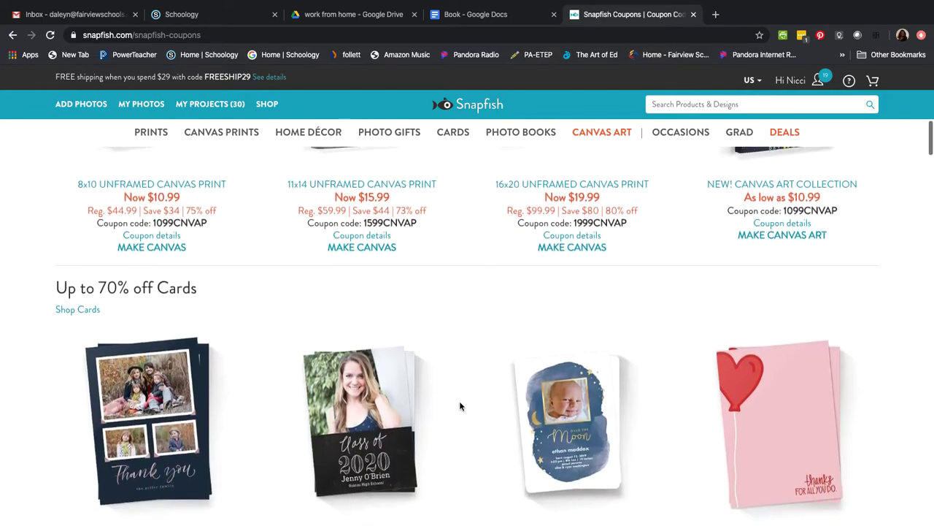
{"action": "scroll", "coordinate": [460, 406], "scroll_direction": "down", "scroll_amount": 5}
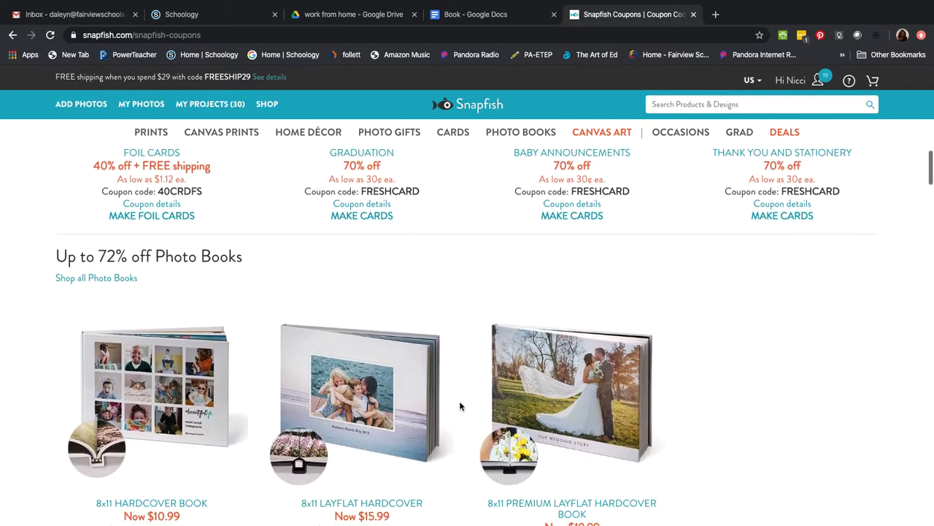
{"action": "scroll", "coordinate": [459, 406], "scroll_direction": "down", "scroll_amount": 5}
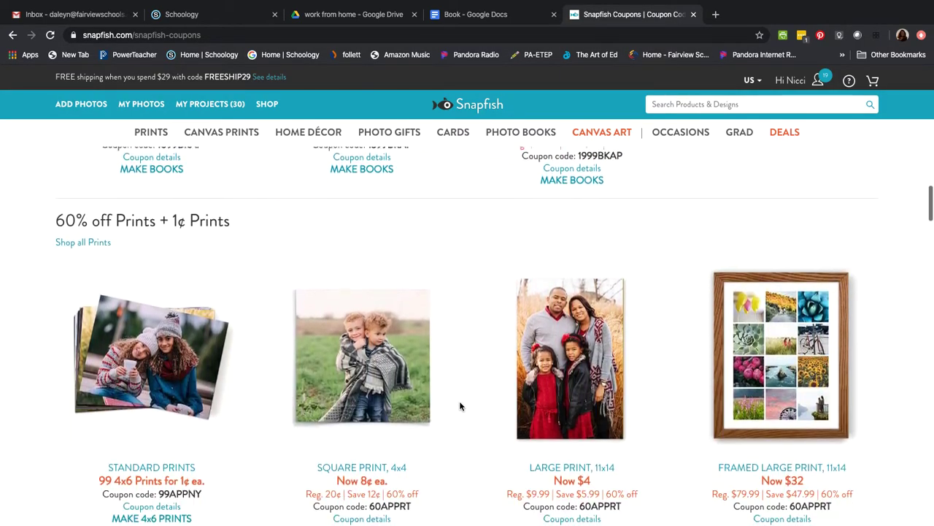
{"action": "scroll", "coordinate": [460, 405], "scroll_direction": "up", "scroll_amount": 4}
{"action": "scroll", "coordinate": [460, 406], "scroll_direction": "up", "scroll_amount": 3}
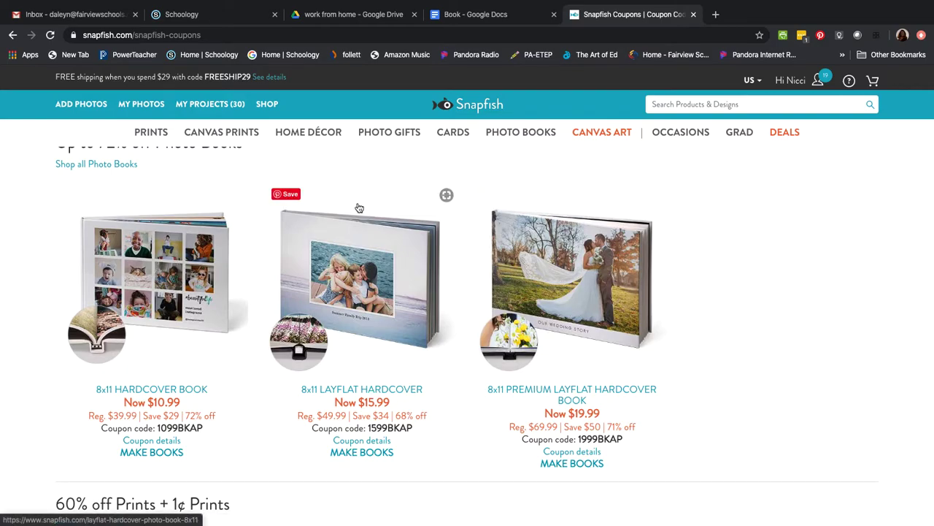
- Review the remaining deals for prints, shipping, specialty and photo gifts, and best sellers, and return to the page's beginning
{"action": "scroll", "coordinate": [416, 189], "scroll_direction": "down", "scroll_amount": 3}
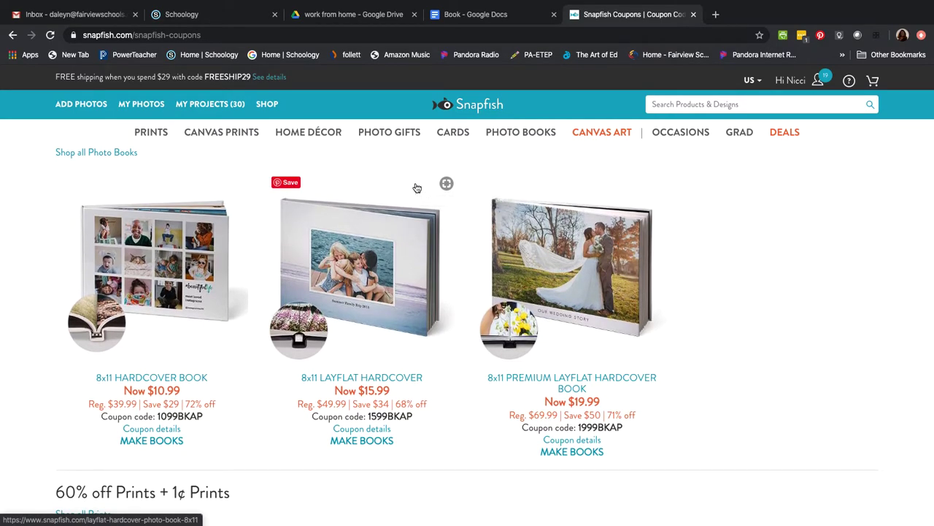
{"action": "scroll", "coordinate": [417, 188], "scroll_direction": "down", "scroll_amount": 6}
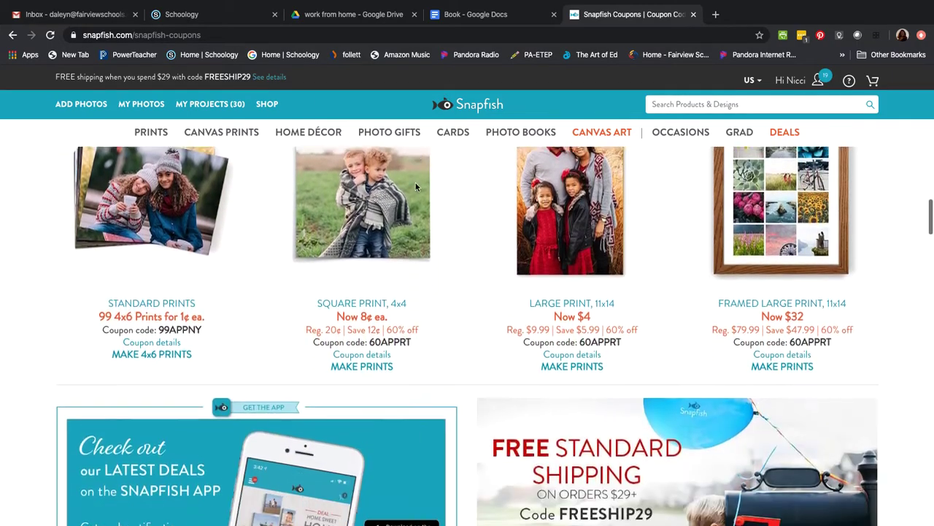
{"action": "scroll", "coordinate": [417, 188], "scroll_direction": "down", "scroll_amount": 1}
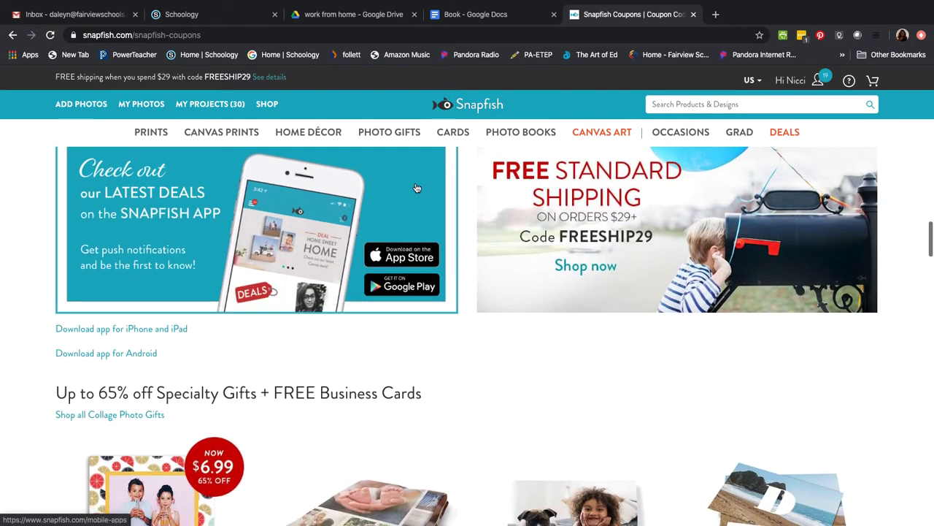
{"action": "scroll", "coordinate": [416, 188], "scroll_direction": "down", "scroll_amount": 3}
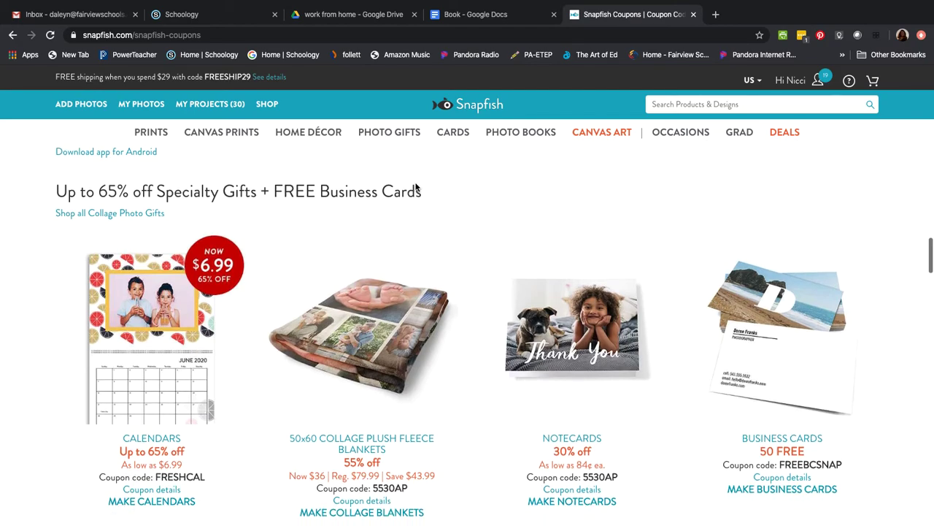
{"action": "scroll", "coordinate": [416, 188], "scroll_direction": "down", "scroll_amount": 5}
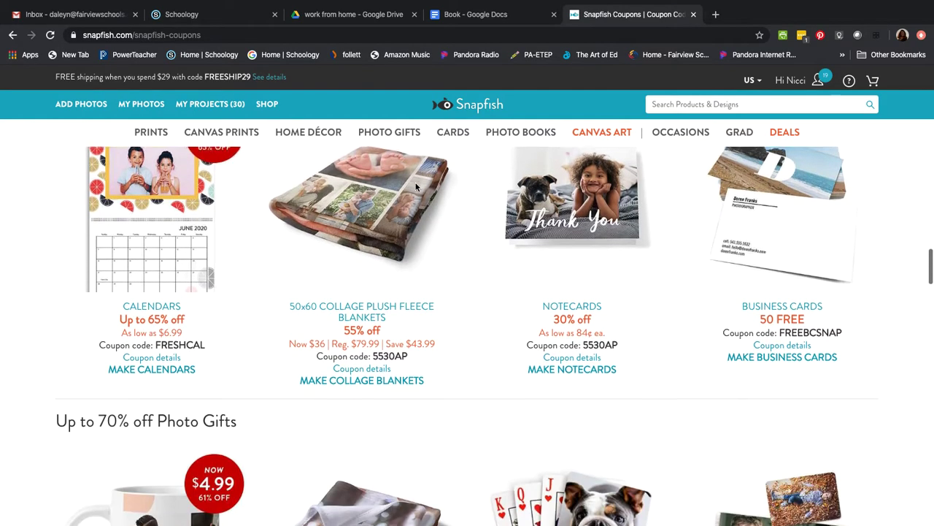
{"action": "scroll", "coordinate": [416, 188], "scroll_direction": "down", "scroll_amount": 5}
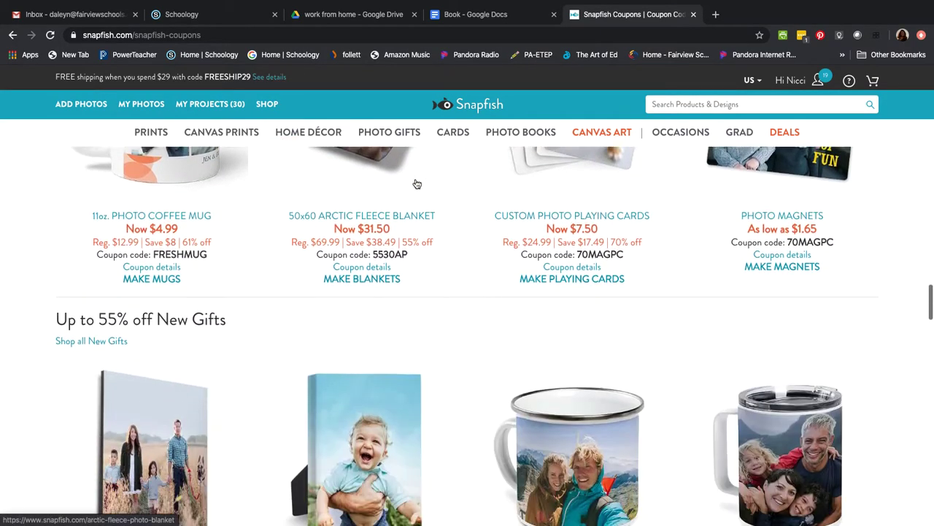
{"action": "scroll", "coordinate": [412, 170], "scroll_direction": "down", "scroll_amount": 6}
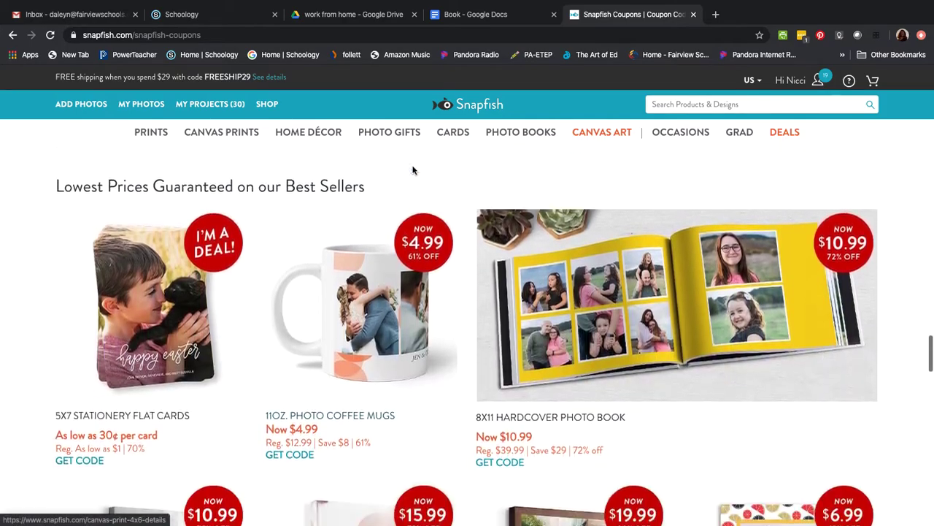
{"action": "scroll", "coordinate": [413, 170], "scroll_direction": "down", "scroll_amount": 3}
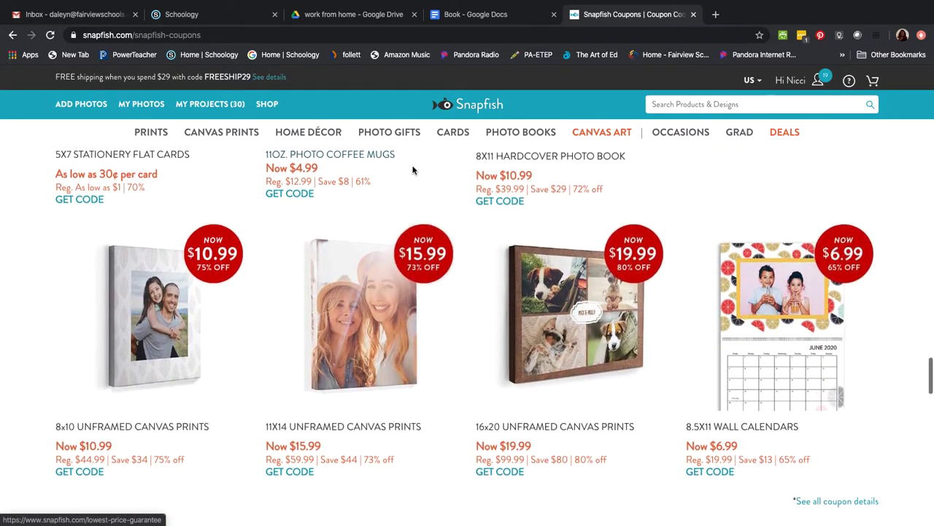
{"action": "scroll", "coordinate": [412, 170], "scroll_direction": "up", "scroll_amount": 7}
{"action": "scroll", "coordinate": [412, 170], "scroll_direction": "up", "scroll_amount": 10}
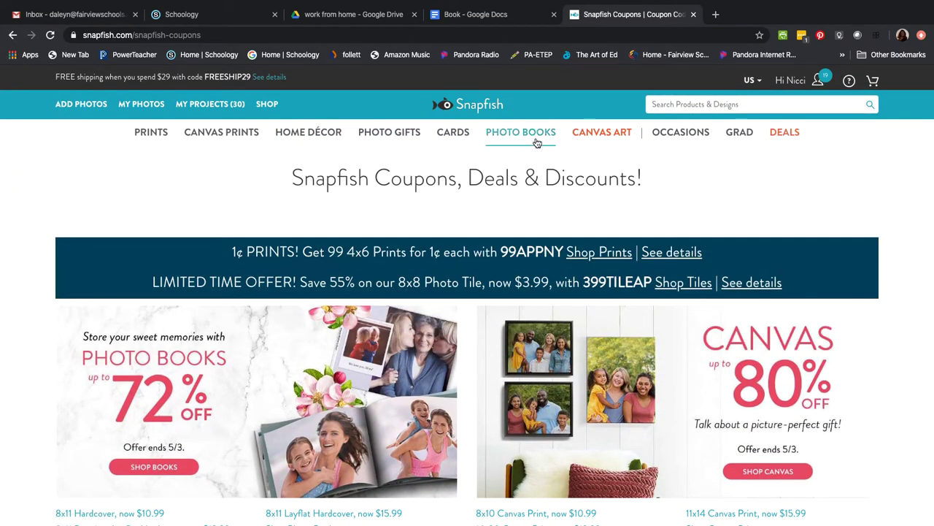
- Open the Photo Books page and examine the three creation steps and the available book sizes, cover types and prices
{"action": "left_click", "coordinate": [517, 134]}
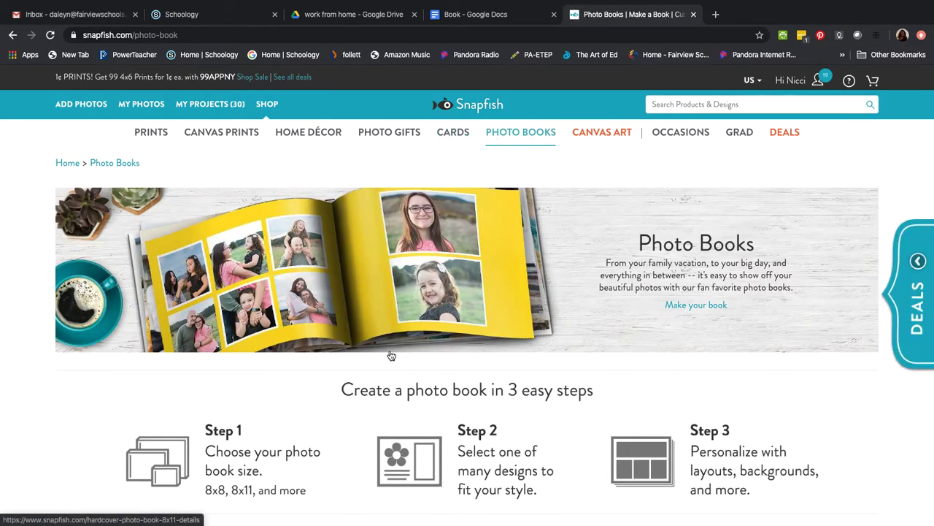
{"action": "scroll", "coordinate": [391, 355], "scroll_direction": "down", "scroll_amount": 2}
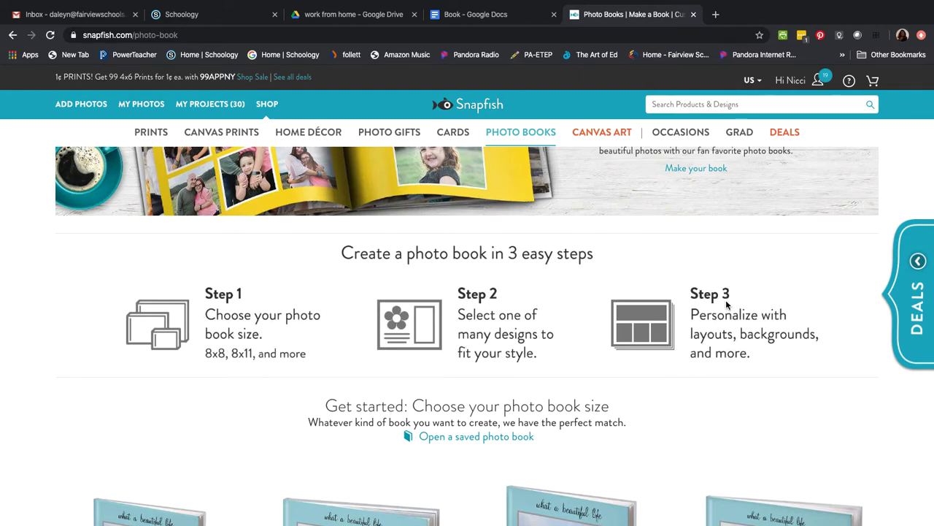
{"action": "scroll", "coordinate": [497, 373], "scroll_direction": "down", "scroll_amount": 5}
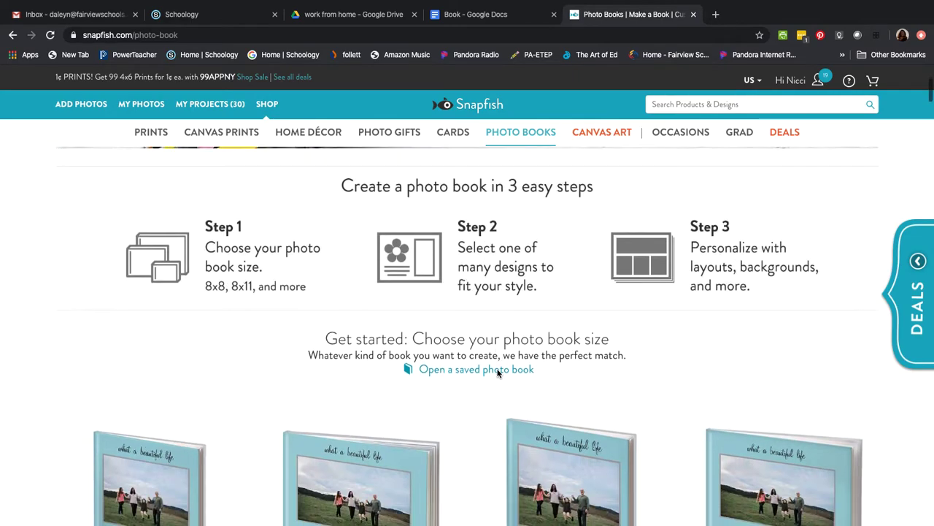
{"action": "scroll", "coordinate": [497, 375], "scroll_direction": "down", "scroll_amount": 6}
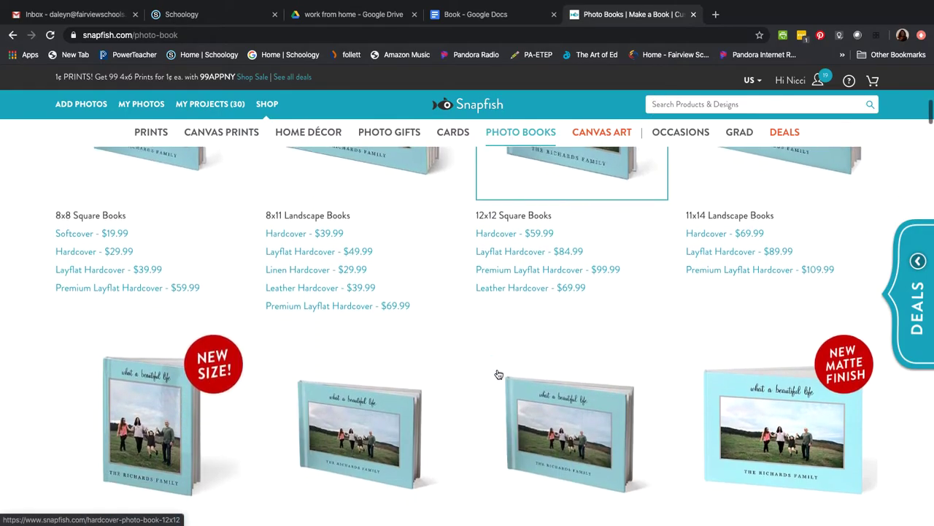
{"action": "scroll", "coordinate": [497, 374], "scroll_direction": "up", "scroll_amount": 5}
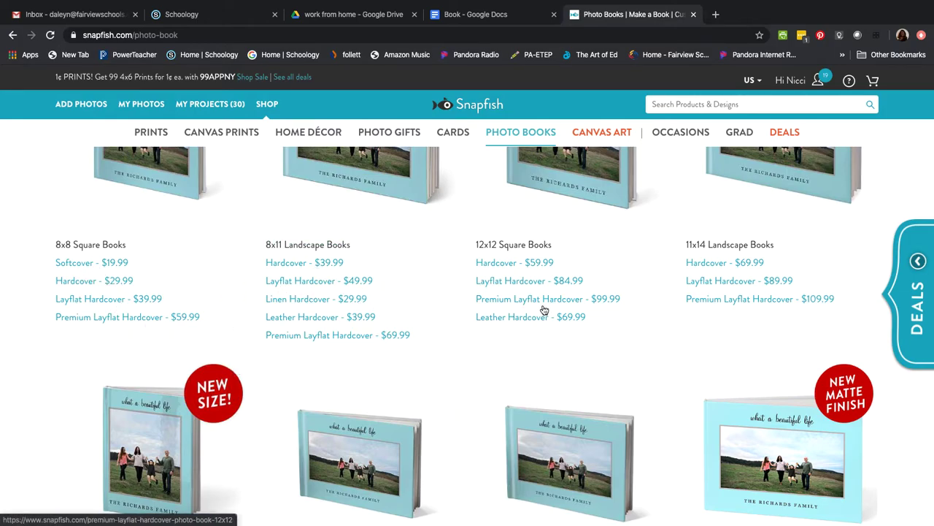
{"action": "scroll", "coordinate": [440, 325], "scroll_direction": "down", "scroll_amount": 3}
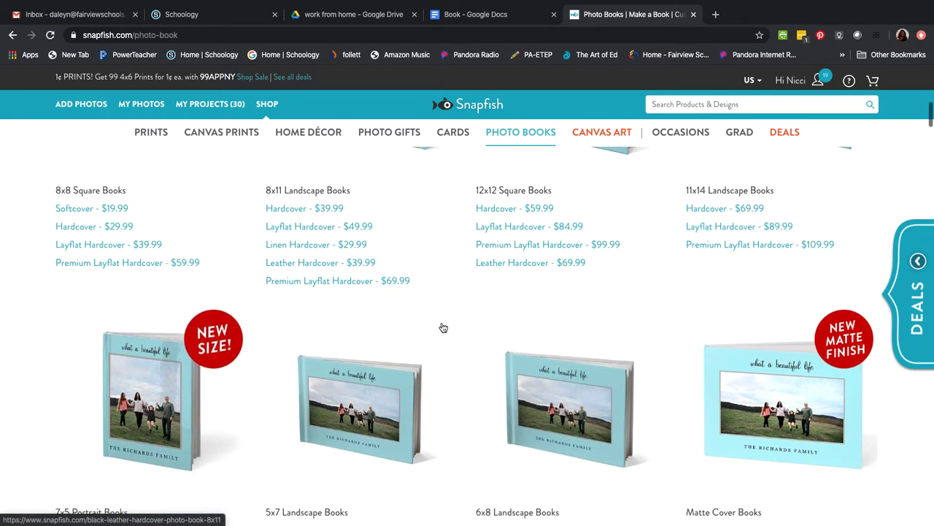
{"action": "scroll", "coordinate": [441, 327], "scroll_direction": "down", "scroll_amount": 2}
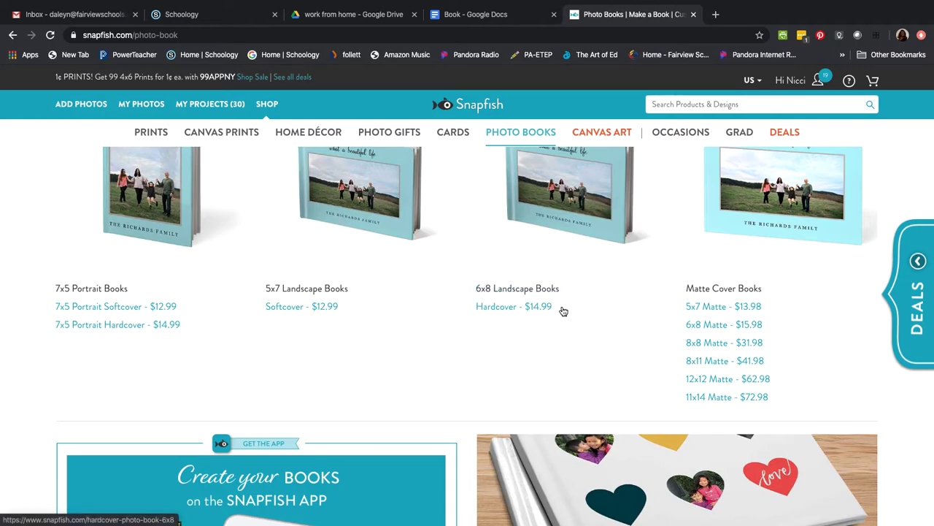
{"action": "scroll", "coordinate": [513, 333], "scroll_direction": "down", "scroll_amount": 5}
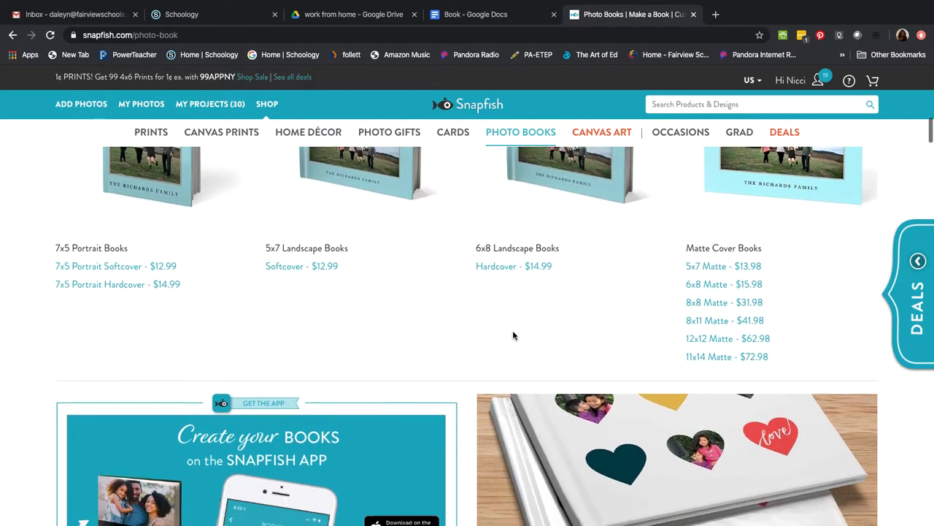
{"action": "scroll", "coordinate": [514, 335], "scroll_direction": "down", "scroll_amount": 3}
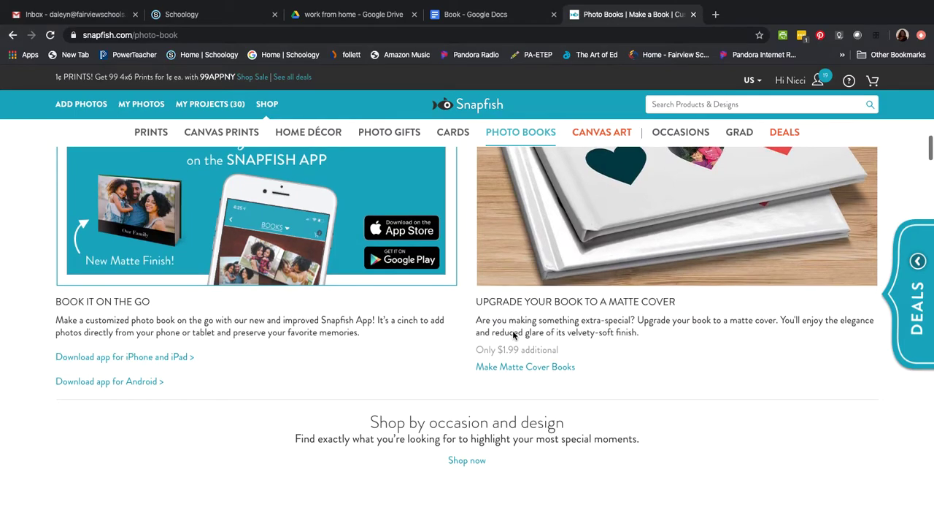
- Examine the matte cover upgrade, the occasion and design themes, and the hardcover and layflat photo book types
{"action": "scroll", "coordinate": [514, 335], "scroll_direction": "up", "scroll_amount": 5}
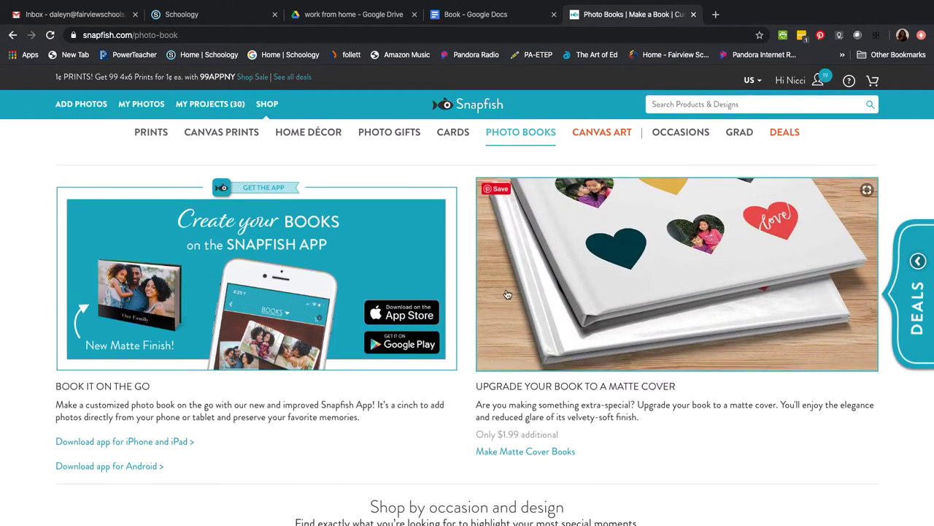
{"action": "scroll", "coordinate": [506, 292], "scroll_direction": "down", "scroll_amount": 3}
{"action": "scroll", "coordinate": [506, 292], "scroll_direction": "down", "scroll_amount": 5}
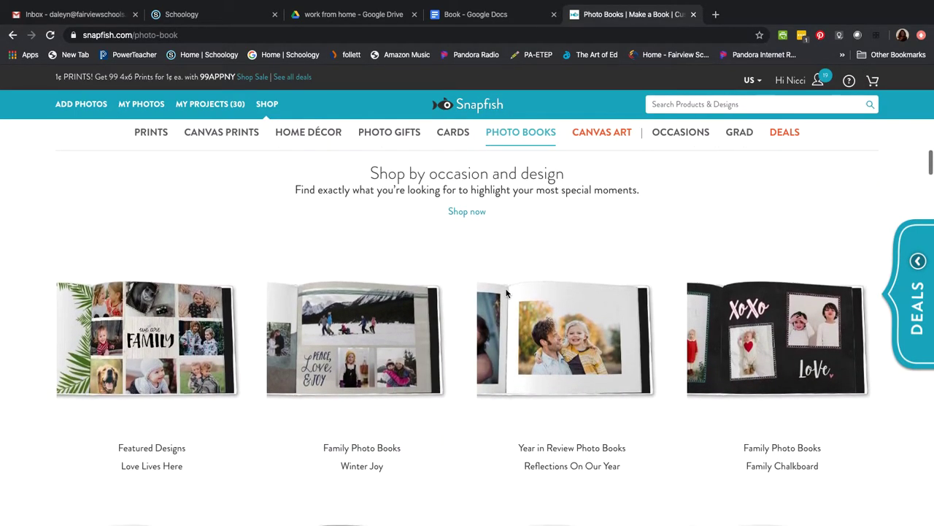
{"action": "scroll", "coordinate": [506, 293], "scroll_direction": "down", "scroll_amount": 4}
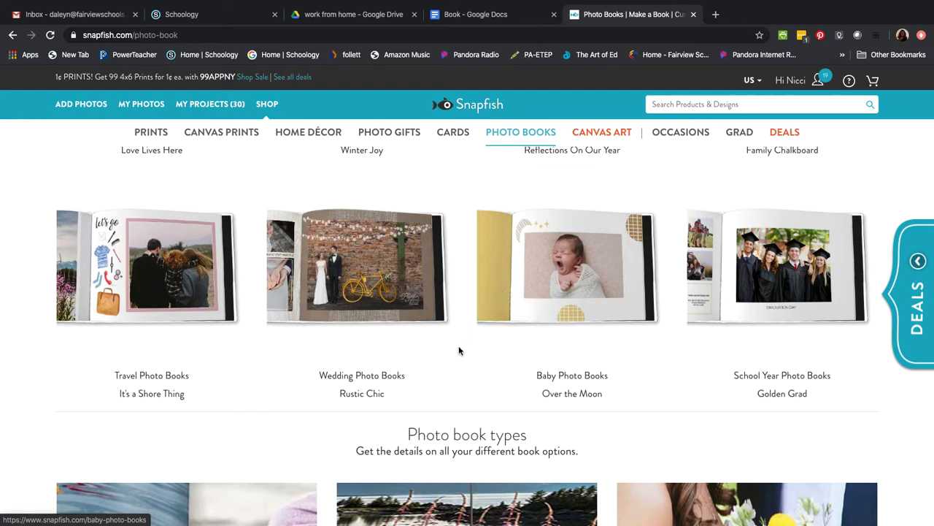
{"action": "scroll", "coordinate": [458, 348], "scroll_direction": "down", "scroll_amount": 3}
{"action": "scroll", "coordinate": [459, 351], "scroll_direction": "down", "scroll_amount": 2}
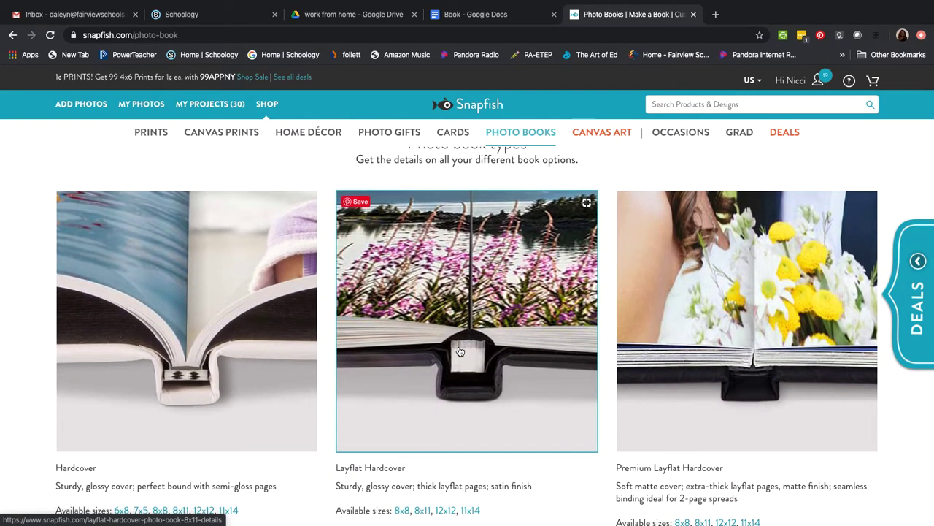
{"action": "scroll", "coordinate": [459, 352], "scroll_direction": "down", "scroll_amount": 3}
{"action": "scroll", "coordinate": [459, 351], "scroll_direction": "up", "scroll_amount": 1}
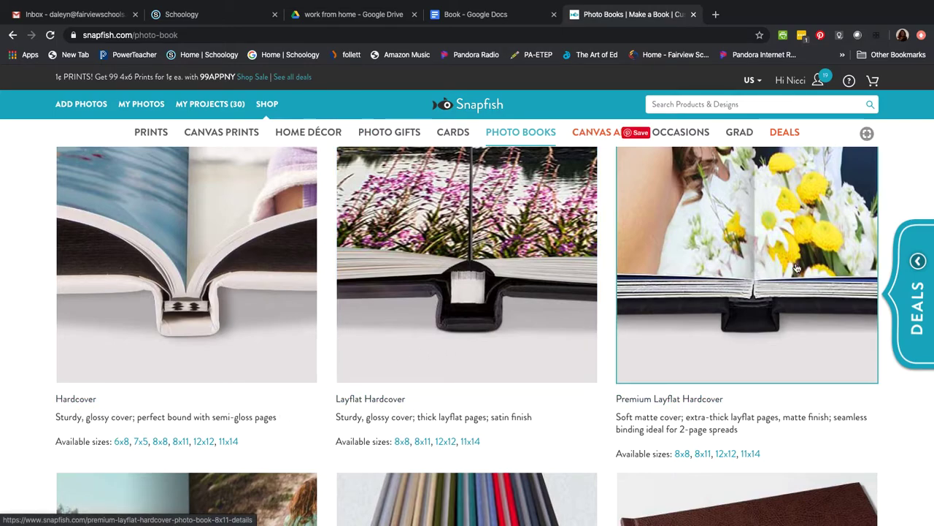
- Examine the softcover, linen and leather book types, the stylish designs and the premium layflat section
{"action": "scroll", "coordinate": [596, 375], "scroll_direction": "down", "scroll_amount": 3}
{"action": "scroll", "coordinate": [596, 375], "scroll_direction": "down", "scroll_amount": 2}
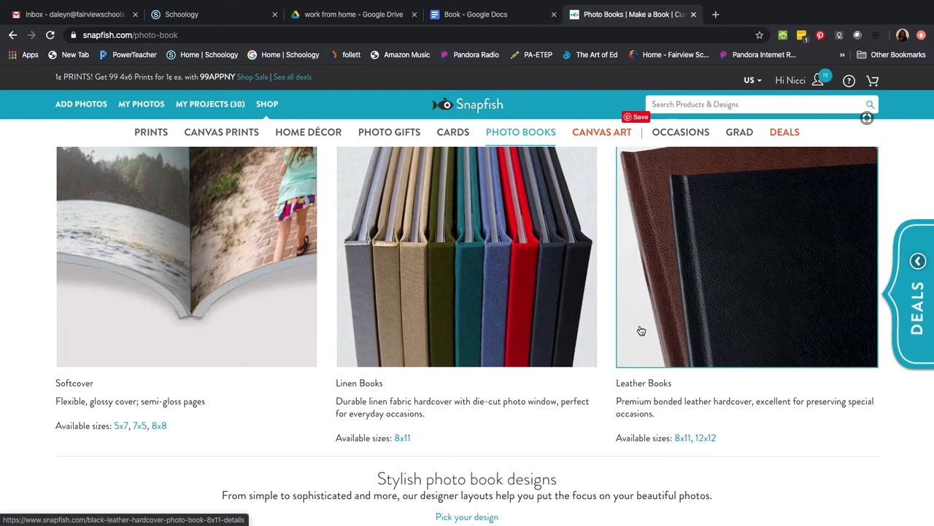
{"action": "scroll", "coordinate": [641, 330], "scroll_direction": "down", "scroll_amount": 5}
{"action": "scroll", "coordinate": [641, 331], "scroll_direction": "down", "scroll_amount": 5}
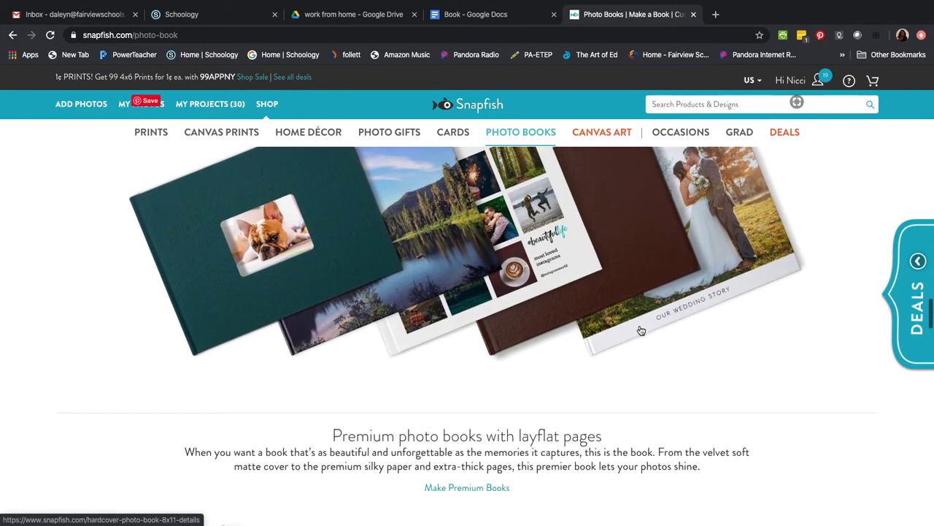
{"action": "scroll", "coordinate": [641, 330], "scroll_direction": "down", "scroll_amount": 3}
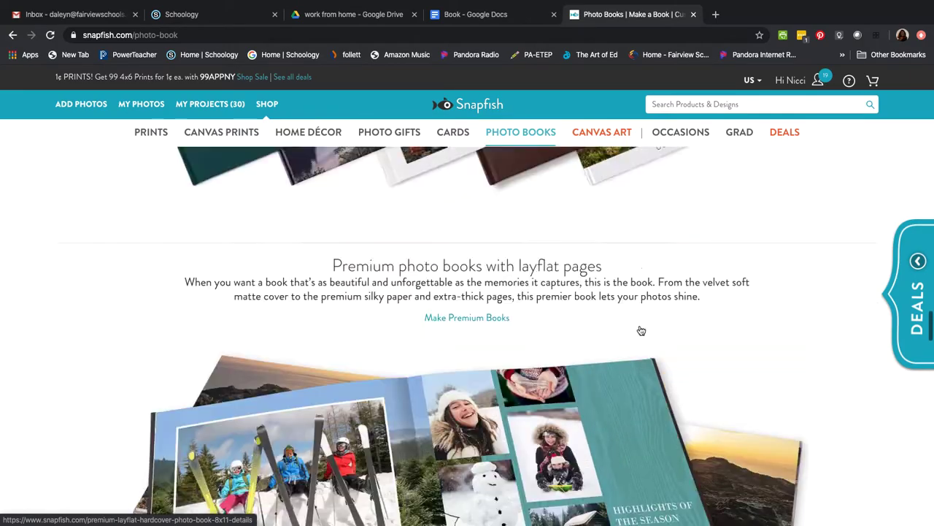
- Go back to the book sizes and open the designs for the 8x11 landscape hardcover book
{"action": "scroll", "coordinate": [641, 330], "scroll_direction": "up", "scroll_amount": 20}
{"action": "scroll", "coordinate": [641, 331], "scroll_direction": "down", "scroll_amount": 3}
{"action": "scroll", "coordinate": [641, 331], "scroll_direction": "down", "scroll_amount": 5}
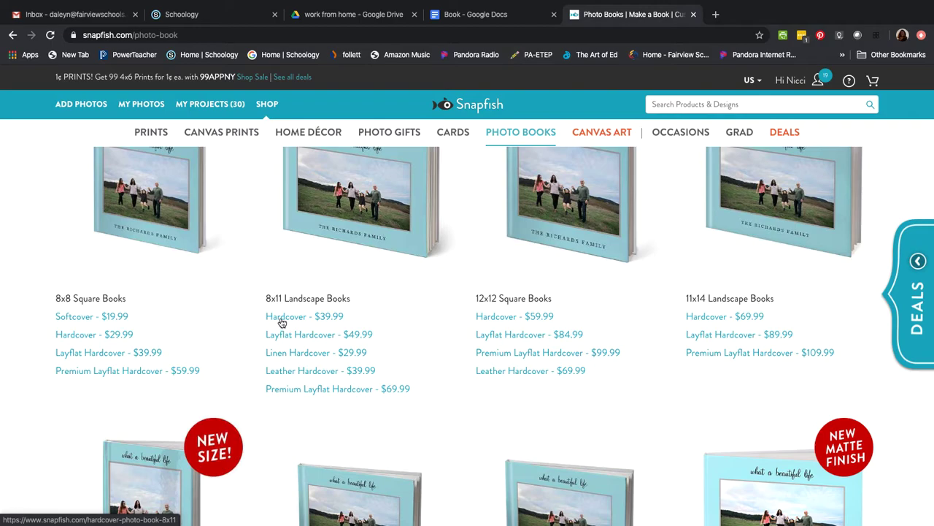
{"action": "left_click", "coordinate": [329, 319]}
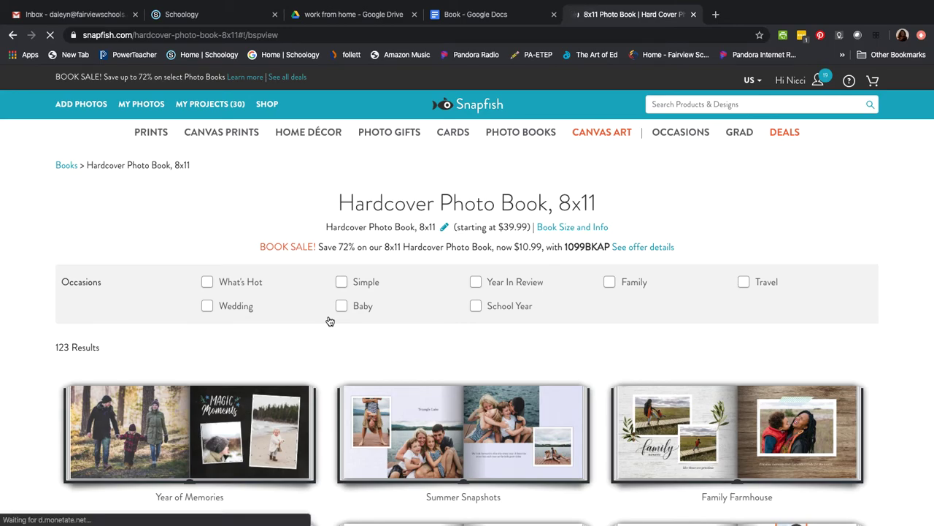
- Start an 8" x 11" hardcover photo book with the Design Your Own design and dismiss the prompt to get photos
{"action": "scroll", "coordinate": [262, 356], "scroll_direction": "down", "scroll_amount": 4}
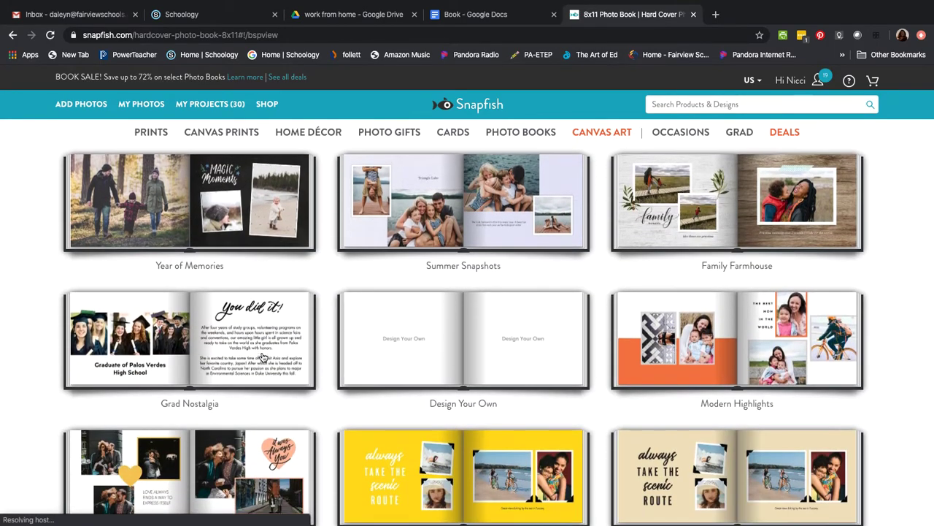
{"action": "scroll", "coordinate": [261, 356], "scroll_direction": "down", "scroll_amount": 1}
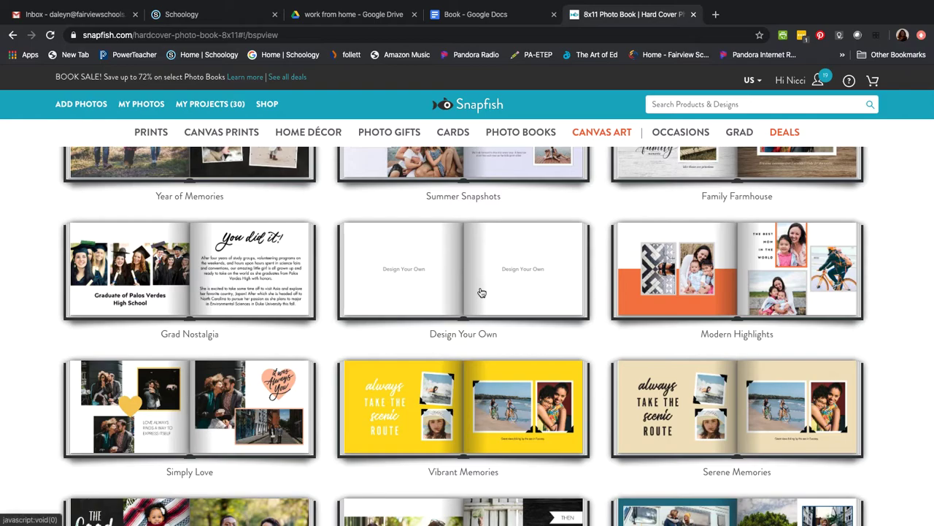
{"action": "scroll", "coordinate": [393, 404], "scroll_direction": "down", "scroll_amount": 3}
{"action": "scroll", "coordinate": [381, 401], "scroll_direction": "up", "scroll_amount": 3}
{"action": "left_click", "coordinate": [444, 275]}
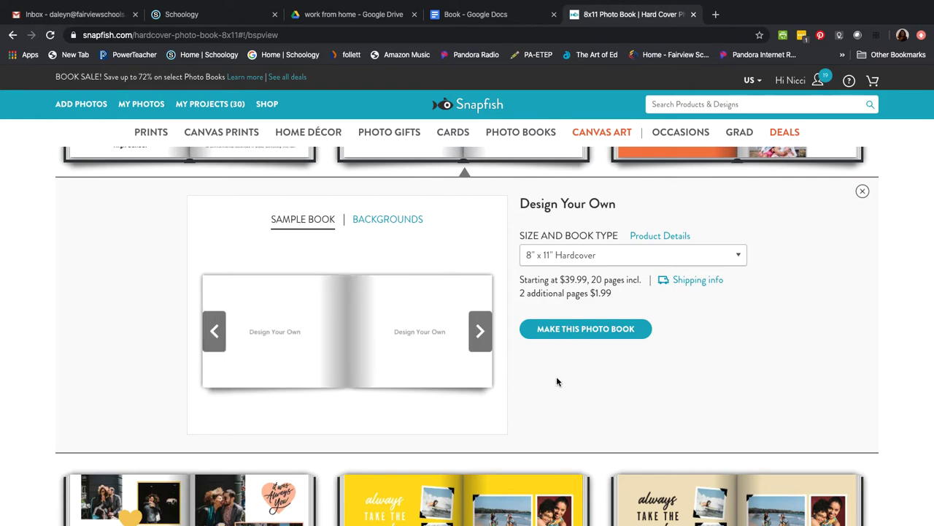
{"action": "left_click", "coordinate": [573, 334]}
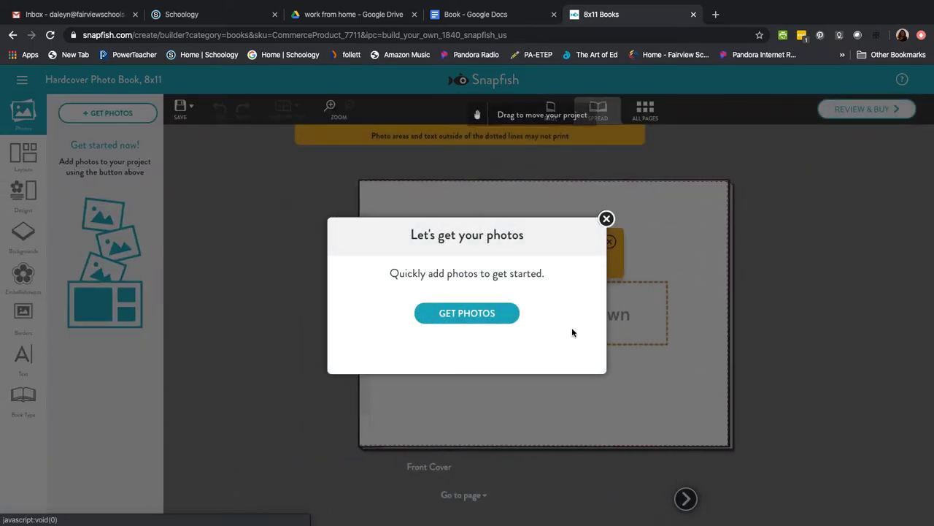
{"action": "left_click", "coordinate": [607, 219]}
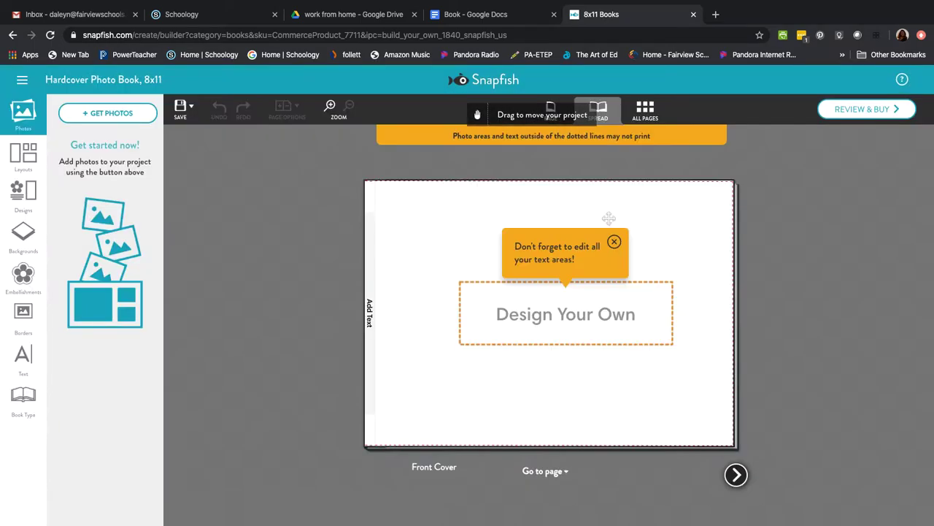
- Go to page 1 and apply the 2 Photo layout with two tilted photos beside a text area
{"action": "left_click", "coordinate": [481, 314]}
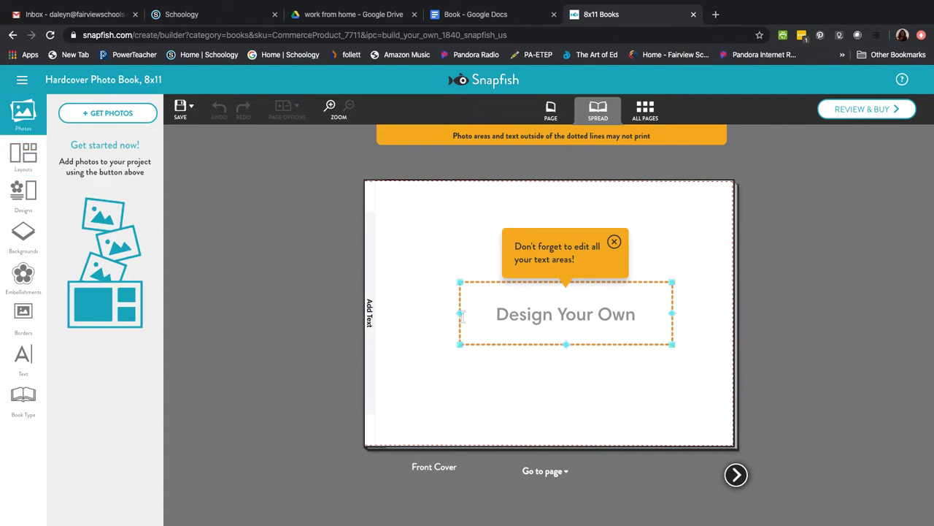
{"action": "left_click", "coordinate": [736, 474]}
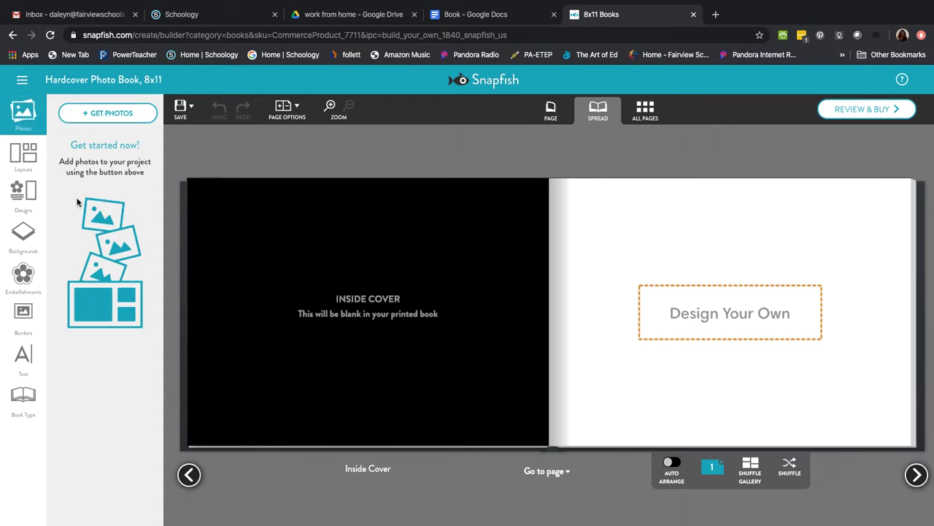
{"action": "left_click", "coordinate": [24, 152]}
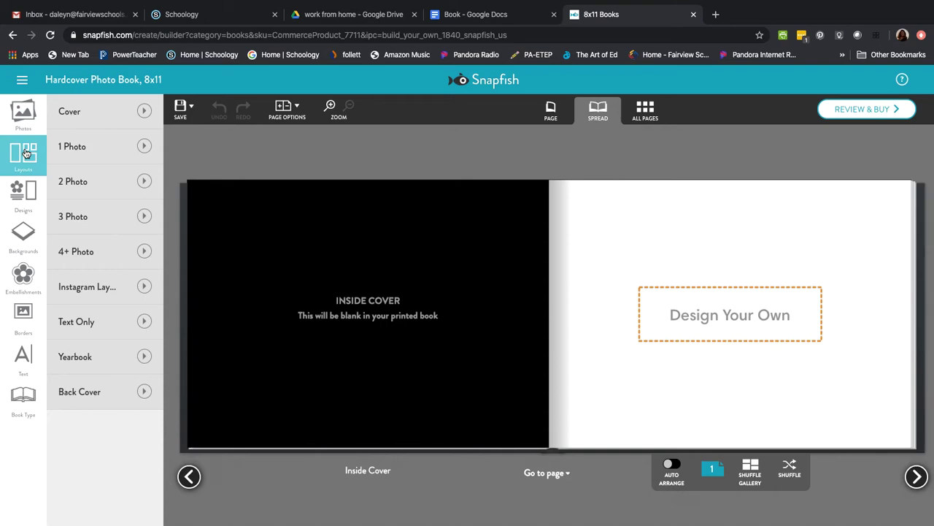
{"action": "left_click", "coordinate": [144, 146]}
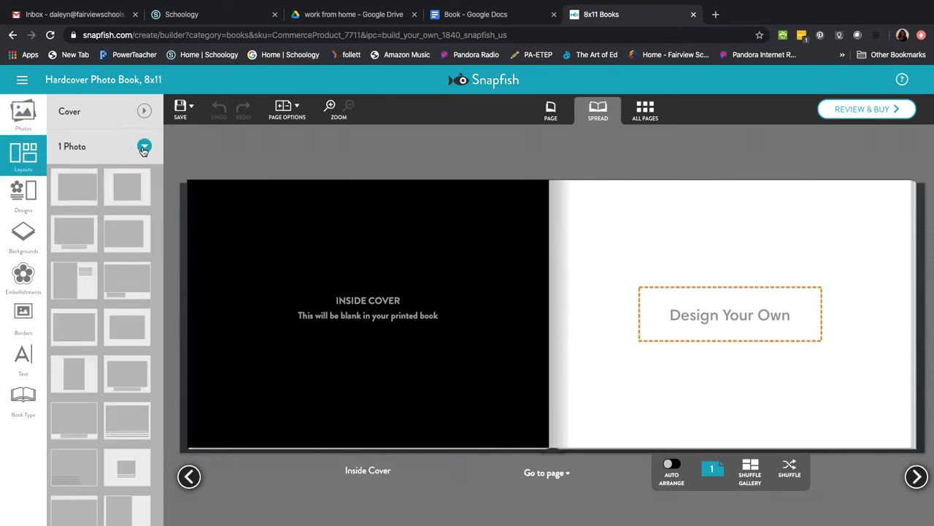
{"action": "left_click", "coordinate": [144, 147]}
{"action": "left_click", "coordinate": [145, 182]}
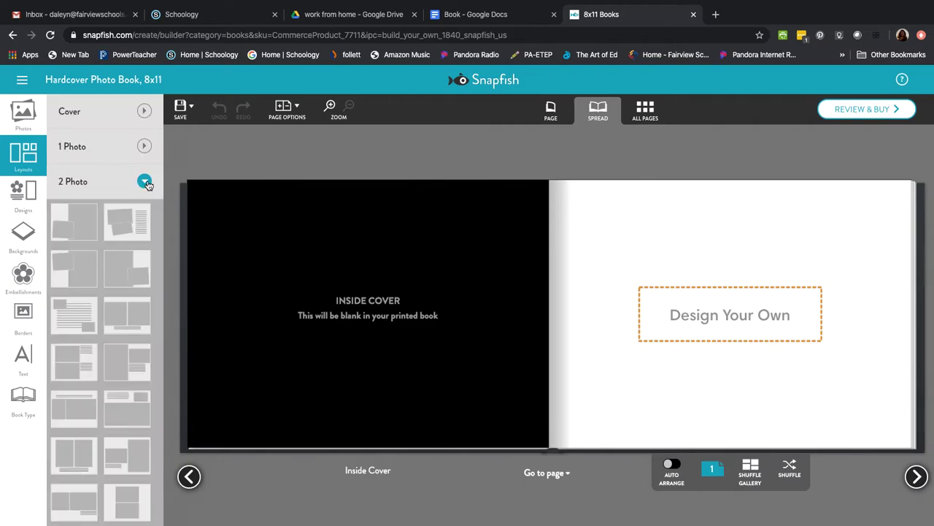
{"action": "left_click", "coordinate": [145, 183]}
{"action": "left_click", "coordinate": [145, 183]}
{"action": "left_click", "coordinate": [127, 227]}
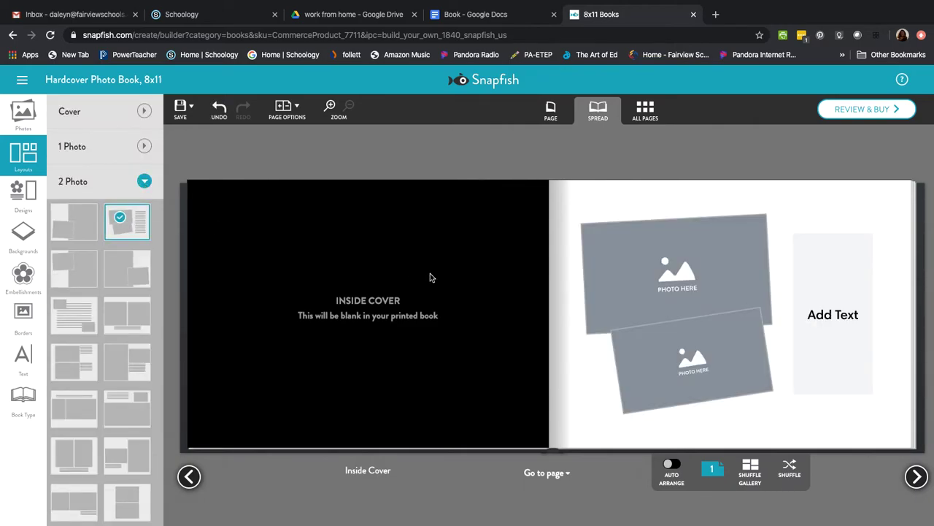
{"action": "left_click", "coordinate": [671, 275]}
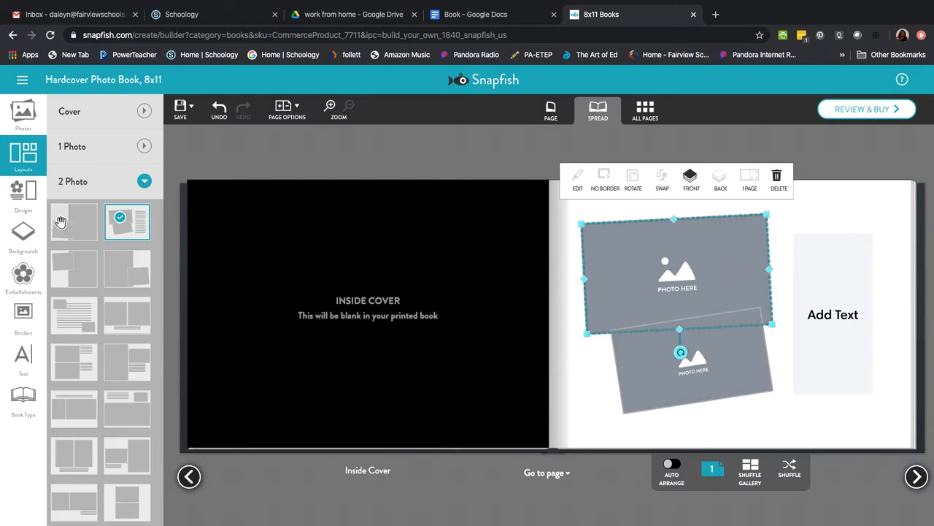
- Apply the Year of Memories design theme from the What's Hot designs to the entire photobook
{"action": "left_click", "coordinate": [30, 194]}
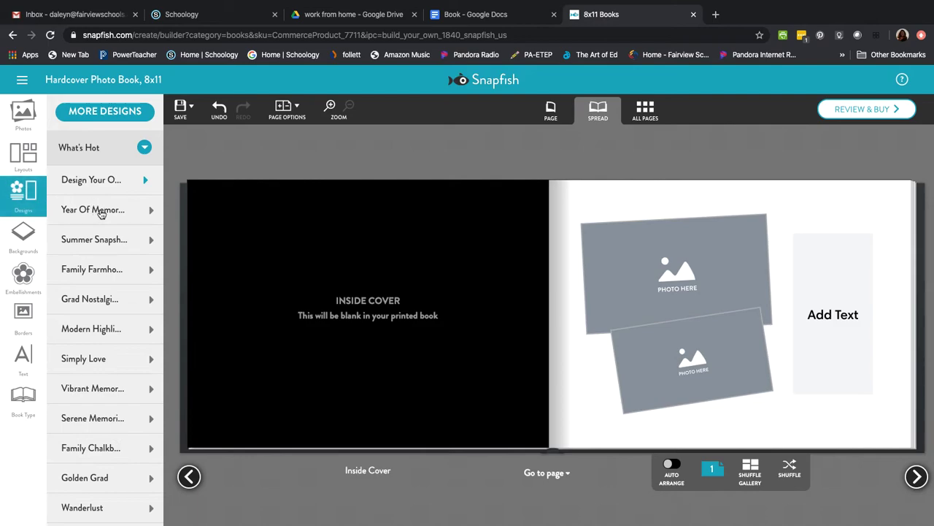
{"action": "left_click", "coordinate": [150, 211]}
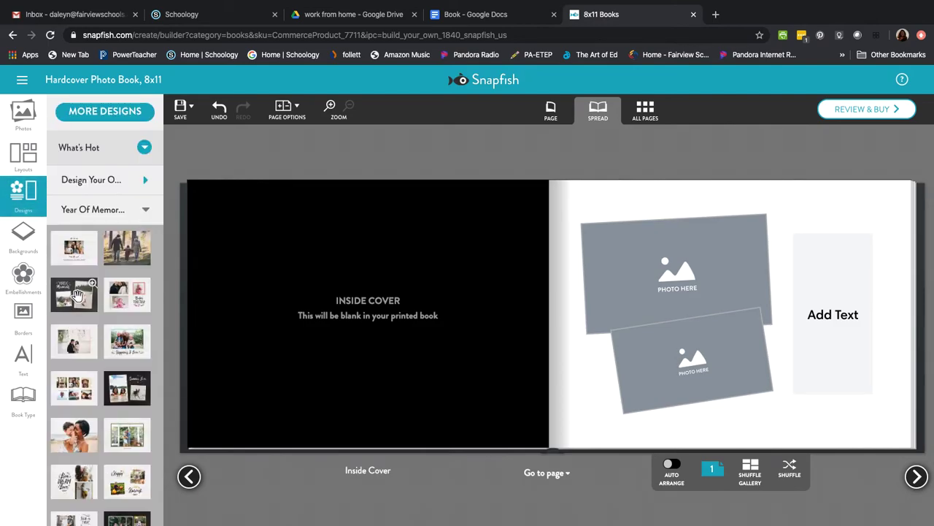
{"action": "left_click", "coordinate": [917, 476]}
{"action": "left_click_drag", "start_coordinate": [67, 299], "coordinate": [362, 300]}
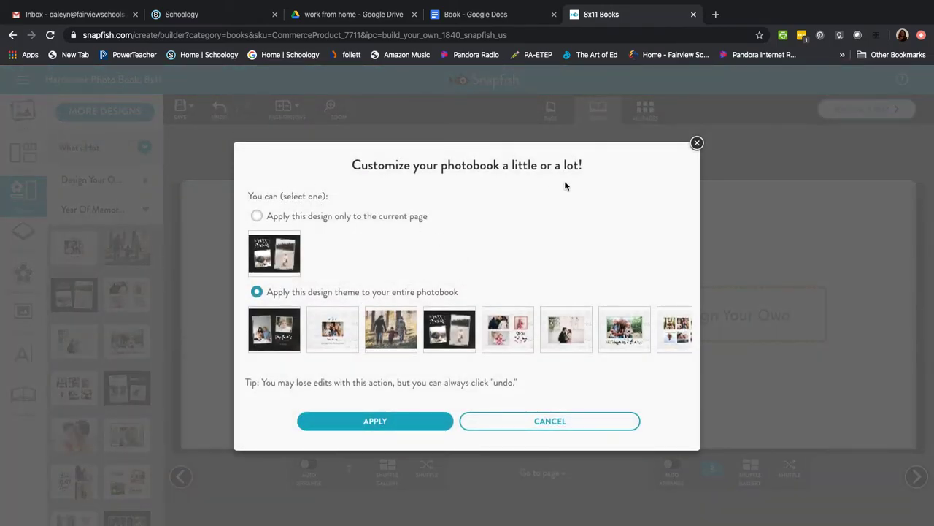
{"action": "left_click", "coordinate": [412, 426]}
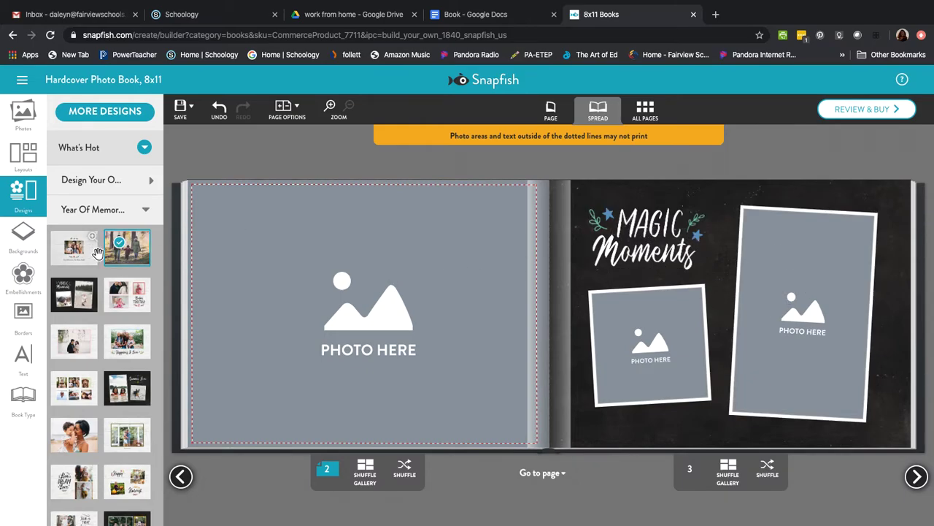
- Look through the other What's Hot design themes and preview the Family Farmhouse pages
{"action": "left_click", "coordinate": [117, 209]}
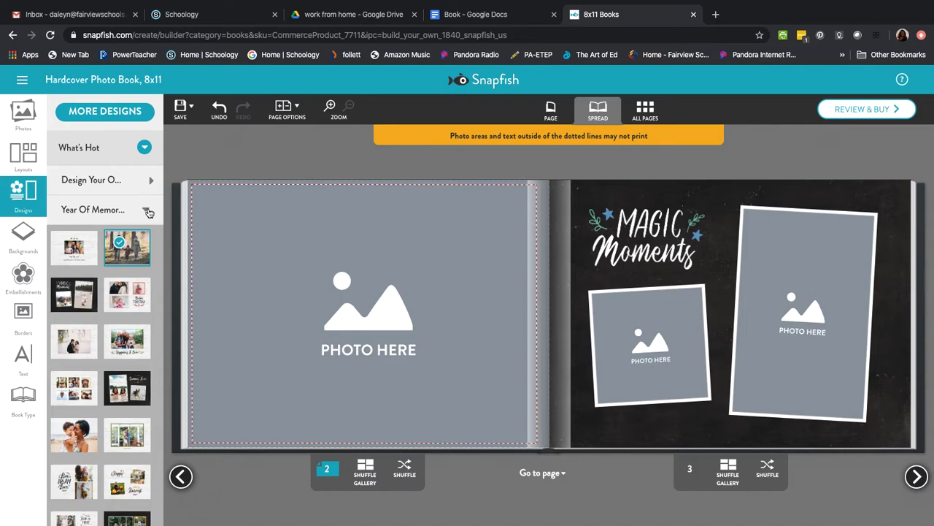
{"action": "scroll", "coordinate": [128, 230], "scroll_direction": "down", "scroll_amount": 2}
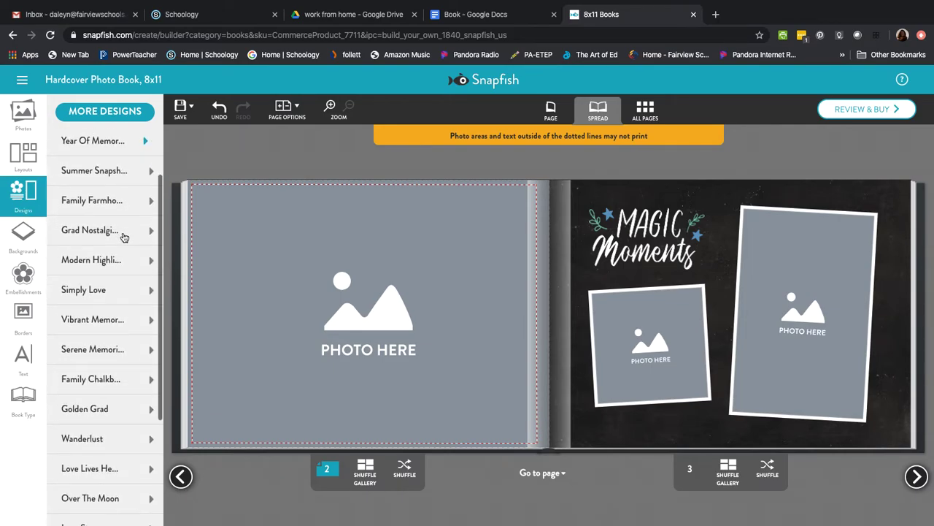
{"action": "left_click", "coordinate": [148, 201]}
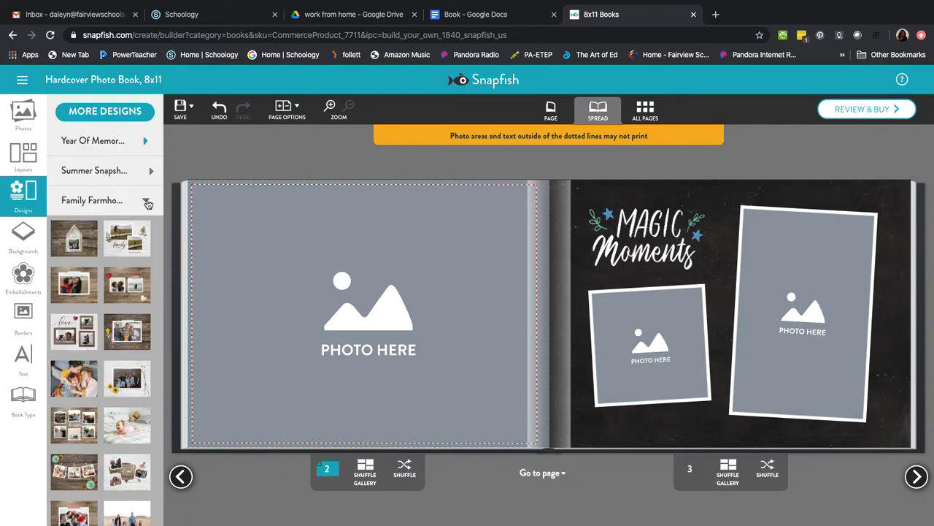
{"action": "left_click", "coordinate": [147, 202]}
- Apply the teal patterned background from the It's A Shore travel set to page 2
{"action": "left_click", "coordinate": [26, 233]}
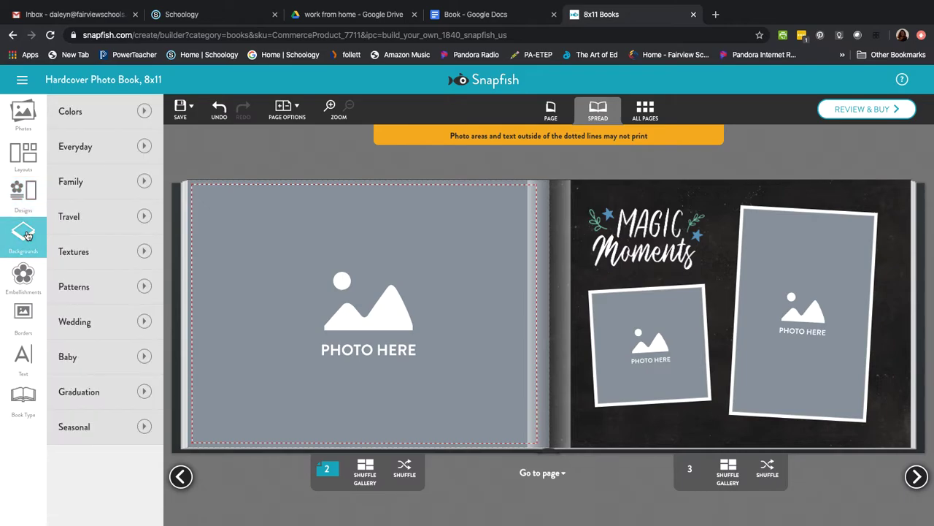
{"action": "left_click", "coordinate": [144, 218]}
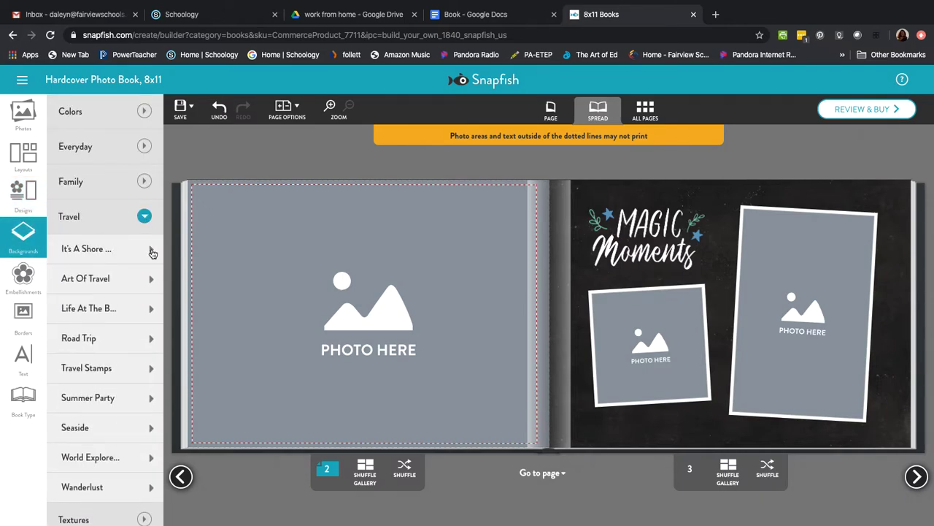
{"action": "left_click", "coordinate": [152, 250]}
{"action": "left_click_drag", "start_coordinate": [76, 357], "coordinate": [252, 328]}
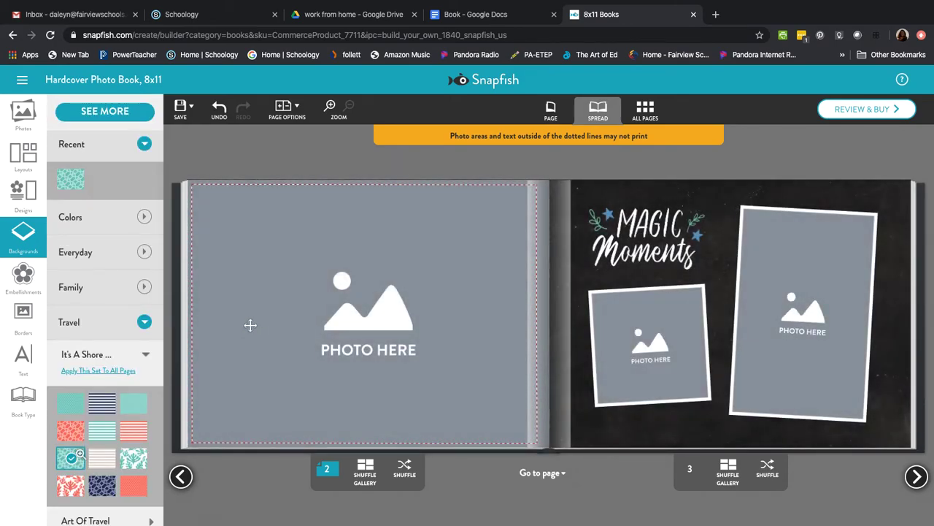
- Review the themed pages from the front cover through the spread of pages 10 and 11
{"action": "left_click", "coordinate": [182, 478]}
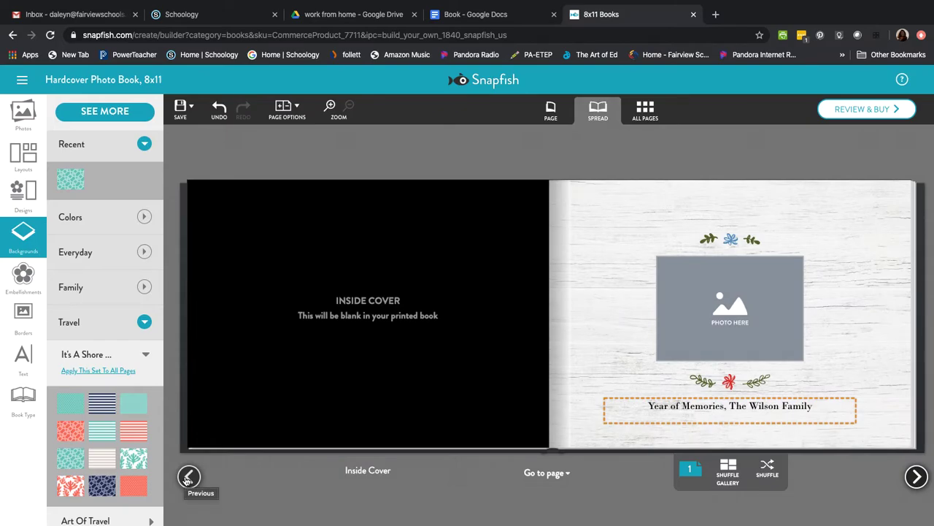
{"action": "left_click", "coordinate": [188, 477]}
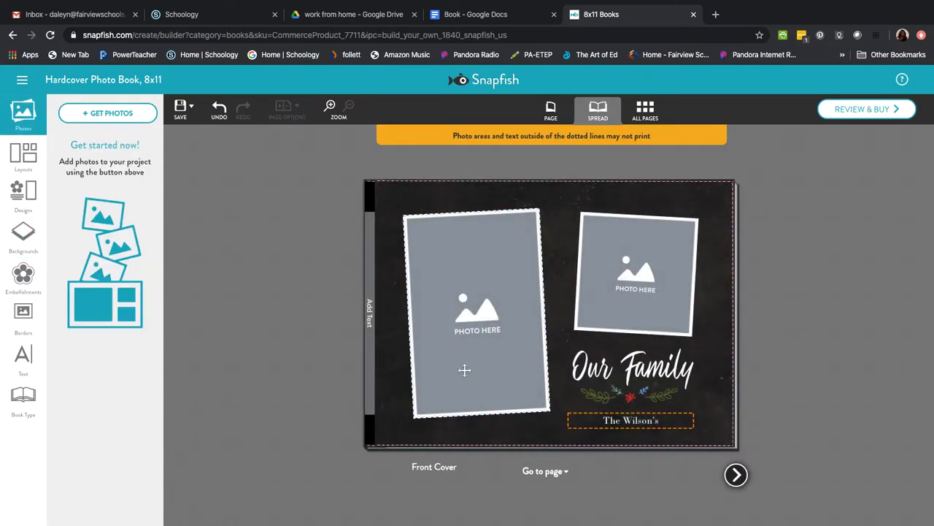
{"action": "left_click", "coordinate": [736, 475]}
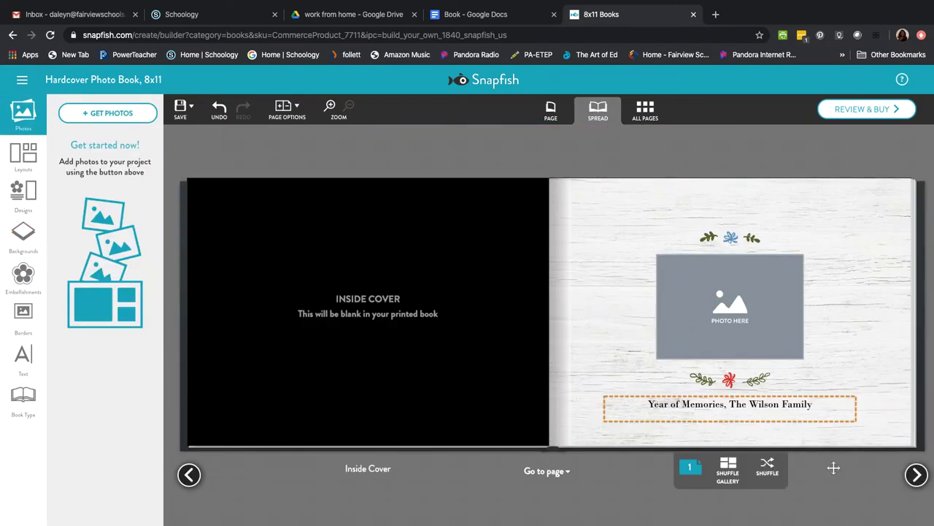
{"action": "left_click", "coordinate": [916, 474]}
{"action": "left_click", "coordinate": [917, 475]}
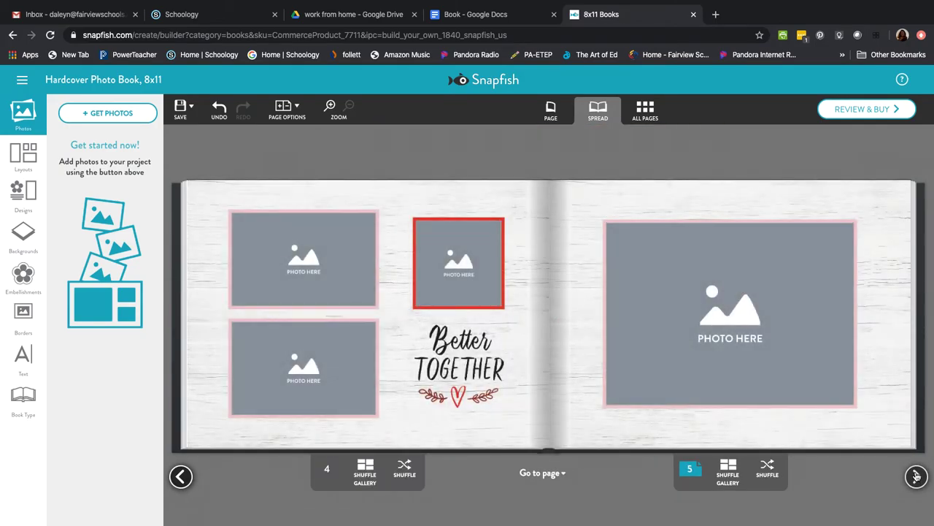
{"action": "left_click", "coordinate": [916, 476]}
{"action": "left_click", "coordinate": [917, 475]}
{"action": "left_click", "coordinate": [916, 475]}
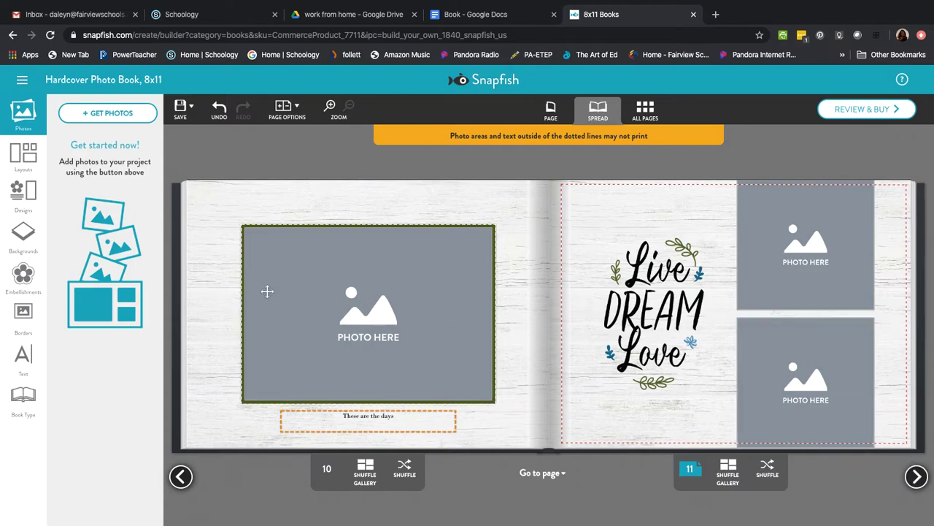
- Browse the available embellishment categories and the photo border colors
{"action": "left_click", "coordinate": [26, 276]}
{"action": "scroll", "coordinate": [118, 269], "scroll_direction": "down", "scroll_amount": 5}
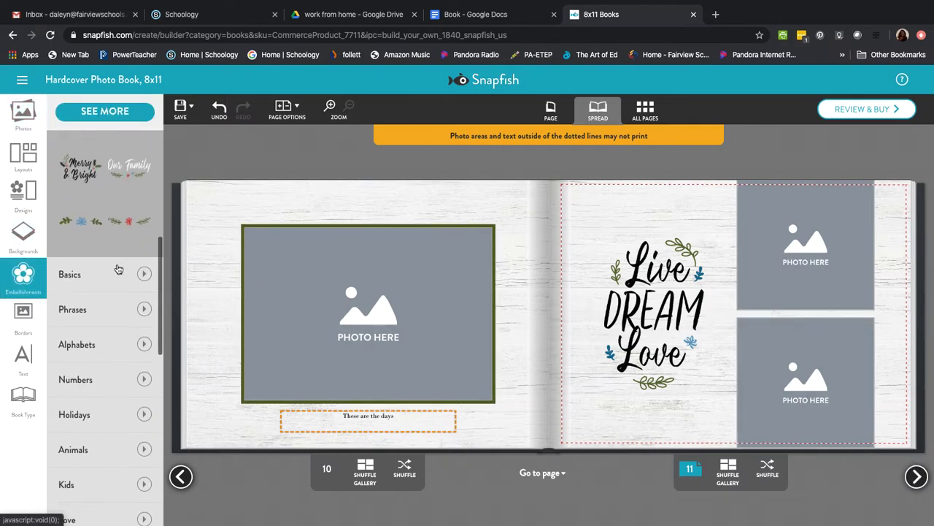
{"action": "scroll", "coordinate": [118, 270], "scroll_direction": "down", "scroll_amount": 7}
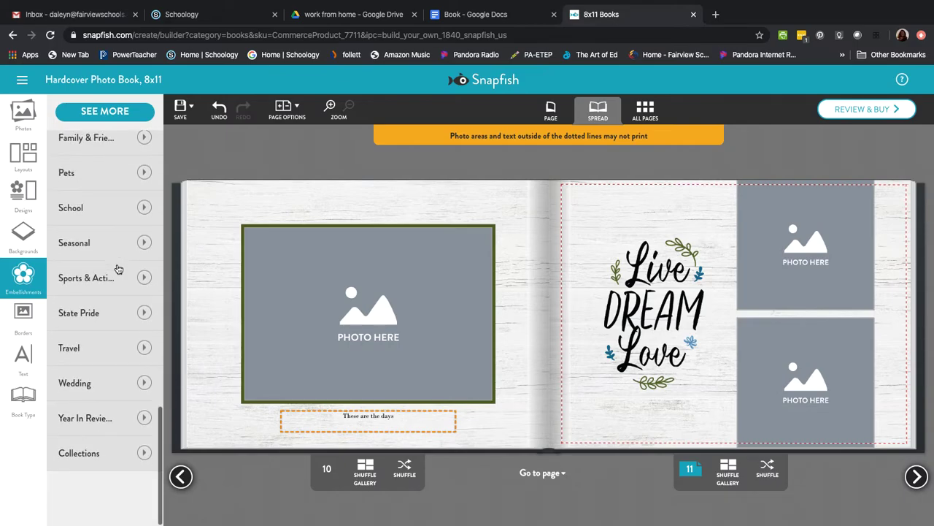
{"action": "left_click", "coordinate": [24, 313]}
{"action": "scroll", "coordinate": [88, 282], "scroll_direction": "down", "scroll_amount": 5}
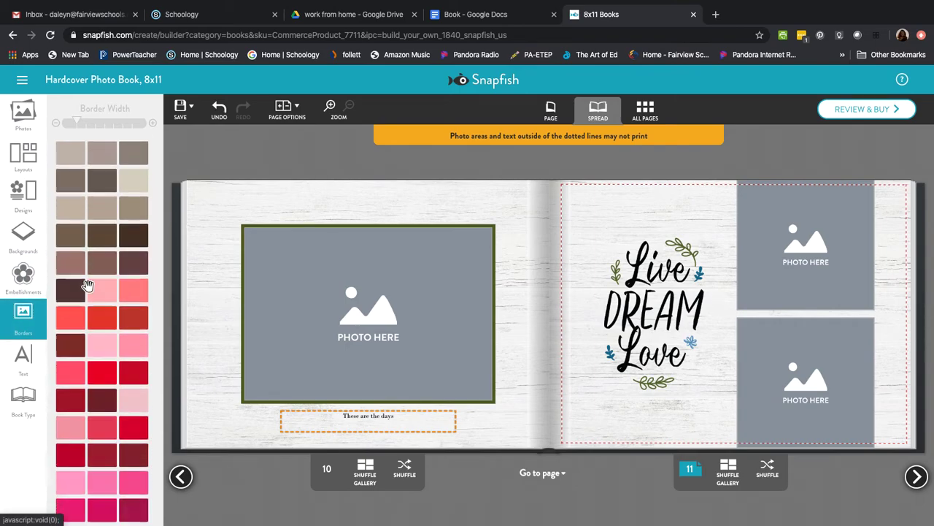
- Look over the remaining border colors, the text formatting options and the available book types
{"action": "scroll", "coordinate": [88, 283], "scroll_direction": "down", "scroll_amount": 5}
{"action": "left_click", "coordinate": [24, 357]}
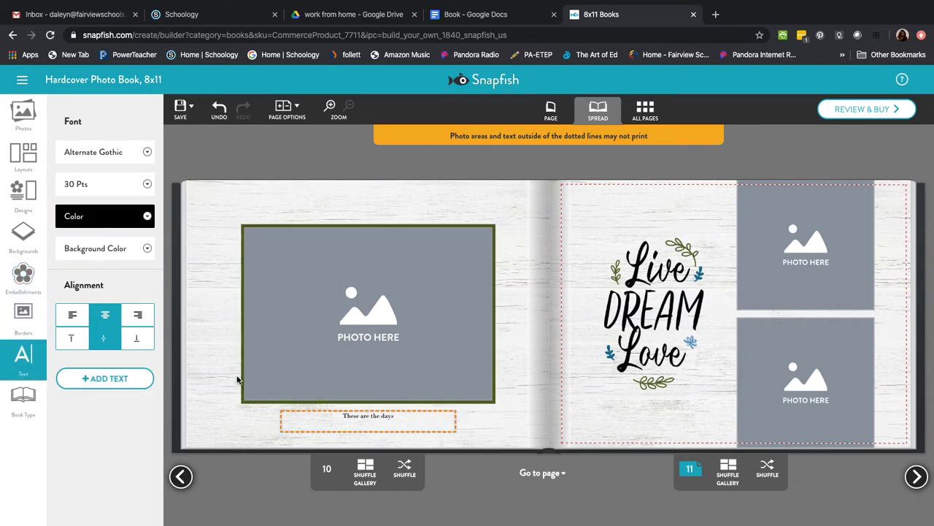
{"action": "left_click", "coordinate": [32, 395]}
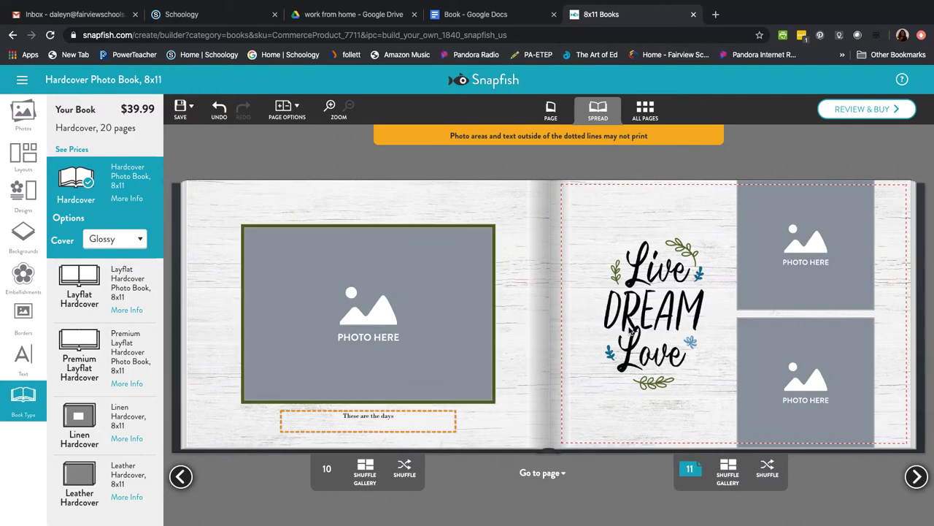
- Review the remaining themed spreads from page 12 through page 20 and the inside back cover
{"action": "left_click", "coordinate": [917, 476]}
{"action": "left_click", "coordinate": [917, 476]}
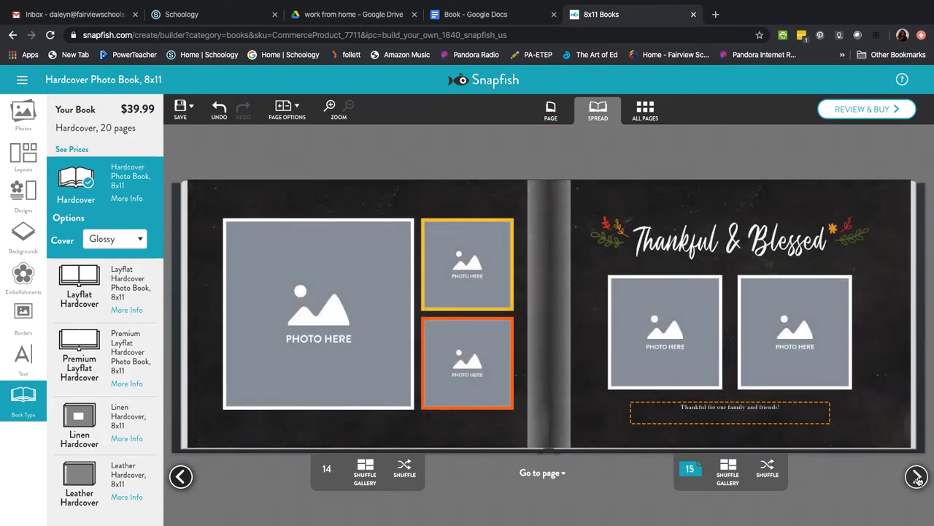
{"action": "left_click", "coordinate": [917, 476]}
{"action": "left_click", "coordinate": [917, 477]}
{"action": "left_click", "coordinate": [917, 477]}
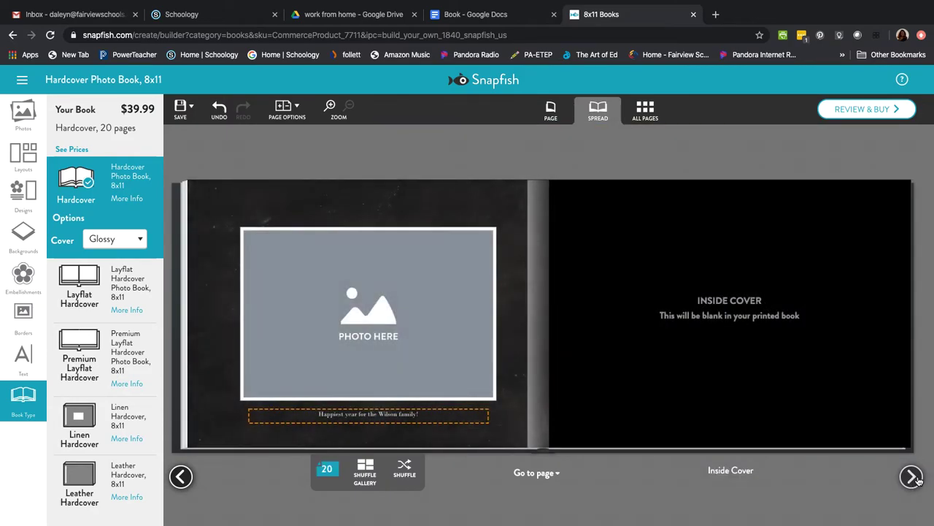
- Go back through the spreads to page 1 and view an overview of all pages in the book
{"action": "left_click", "coordinate": [181, 477]}
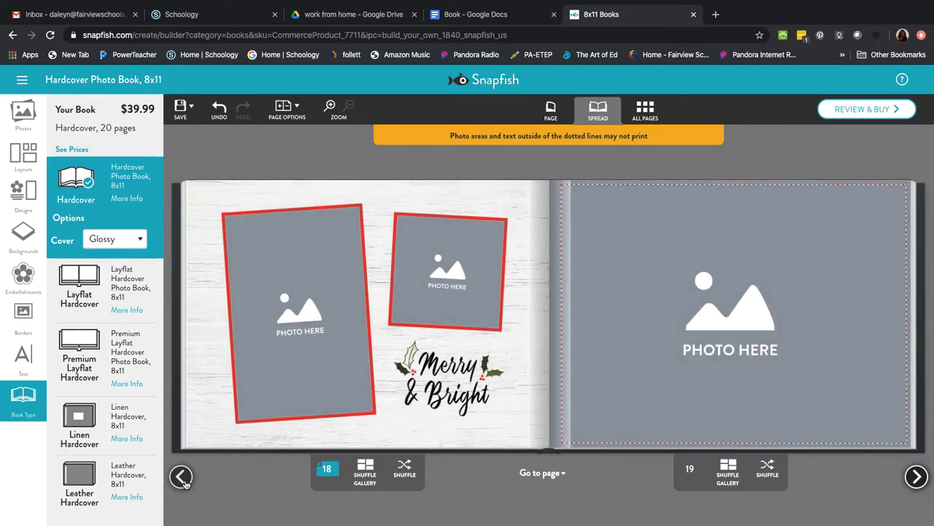
{"action": "left_click", "coordinate": [181, 477]}
{"action": "left_click", "coordinate": [181, 477]}
{"action": "left_click", "coordinate": [181, 476]}
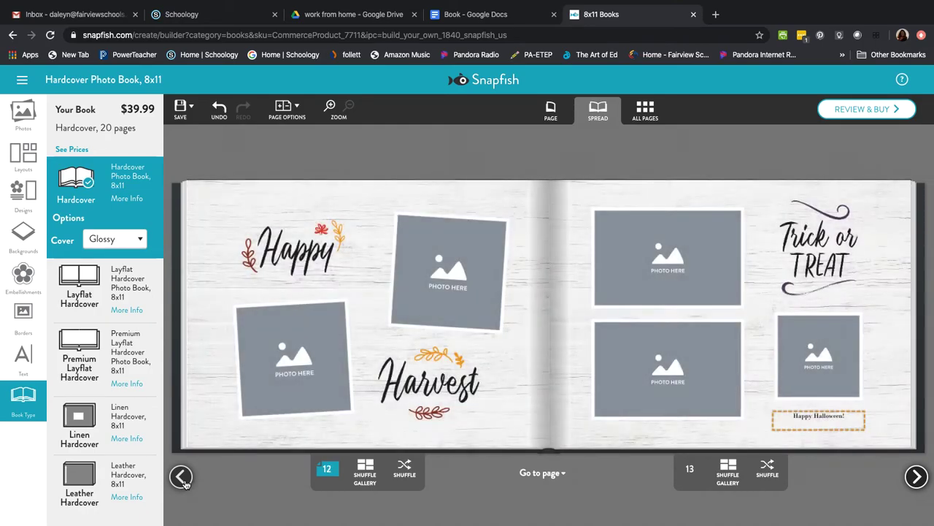
{"action": "left_click", "coordinate": [181, 477]}
{"action": "left_click", "coordinate": [181, 477]}
{"action": "left_click", "coordinate": [181, 477]}
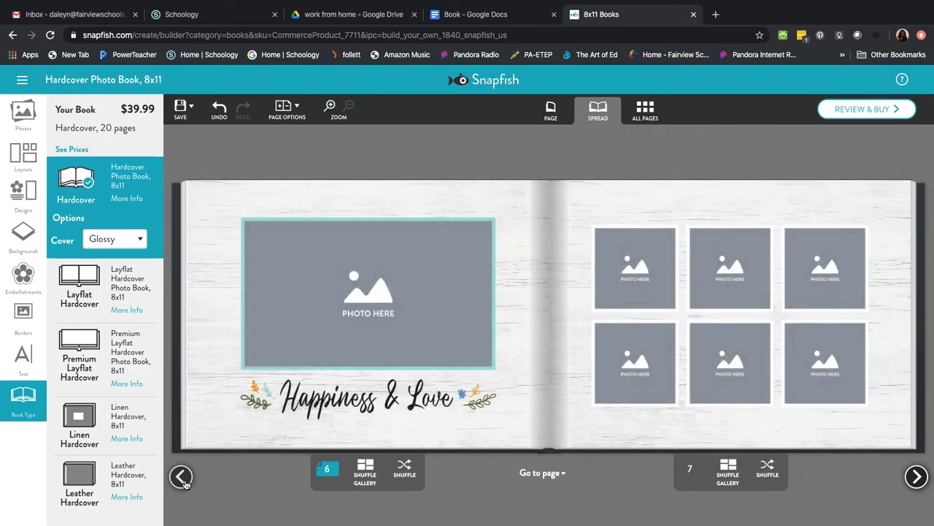
{"action": "left_click", "coordinate": [181, 477]}
{"action": "left_click", "coordinate": [181, 478]}
{"action": "left_click", "coordinate": [181, 477]}
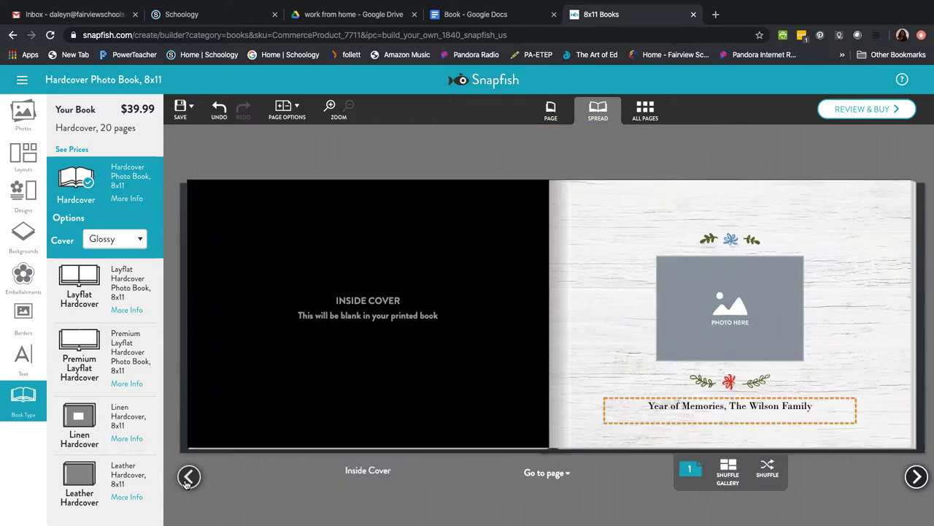
{"action": "left_click", "coordinate": [641, 112]}
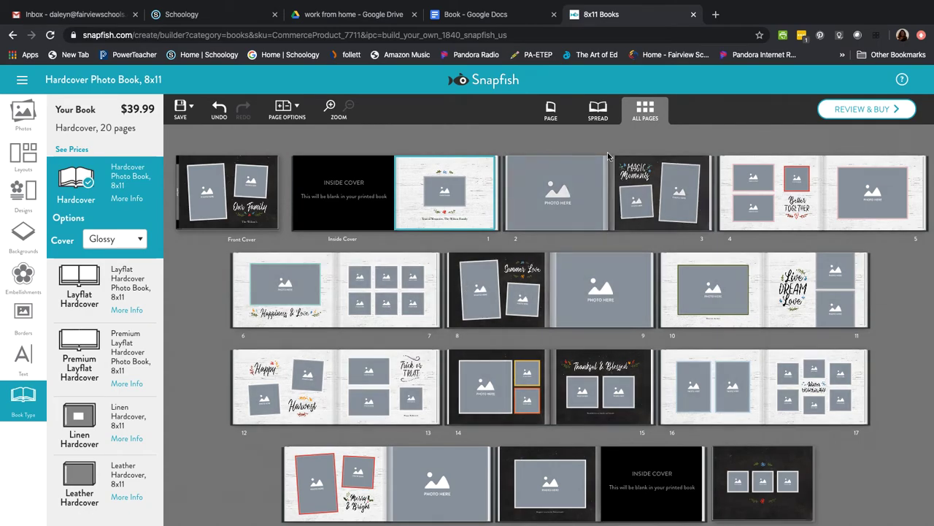
- Return to the spread view and delete the caption text box below the photo on page 1
{"action": "left_click", "coordinate": [598, 108]}
{"action": "left_click", "coordinate": [707, 406]}
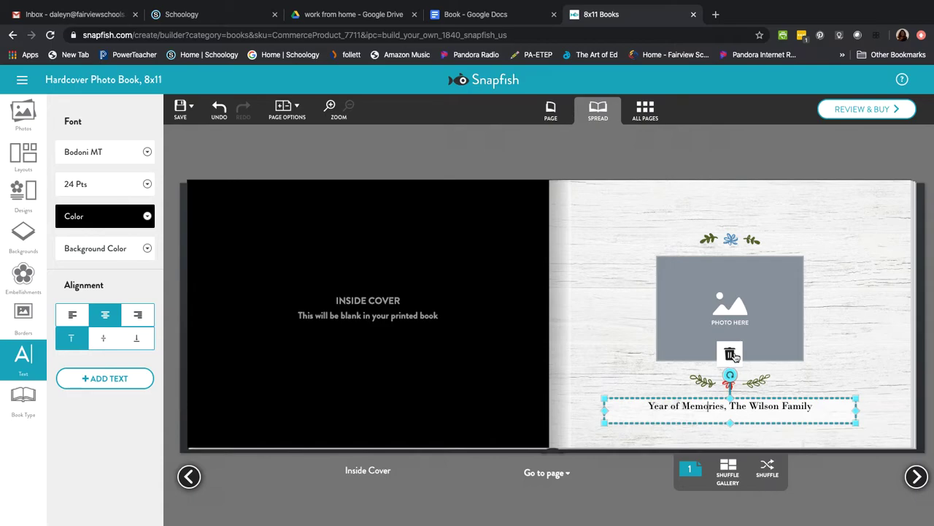
{"action": "left_click", "coordinate": [730, 354]}
- Move and tilt the red flower embellishment at the photo's lower-left corner, and move the blue flower embellishment beyond its upper-right corner
{"action": "left_click", "coordinate": [759, 381]}
{"action": "left_click_drag", "start_coordinate": [759, 382], "coordinate": [676, 383]}
{"action": "left_click_drag", "start_coordinate": [648, 415], "coordinate": [618, 400]}
{"action": "left_click", "coordinate": [727, 238]}
{"action": "left_click_drag", "start_coordinate": [727, 238], "coordinate": [823, 242]}
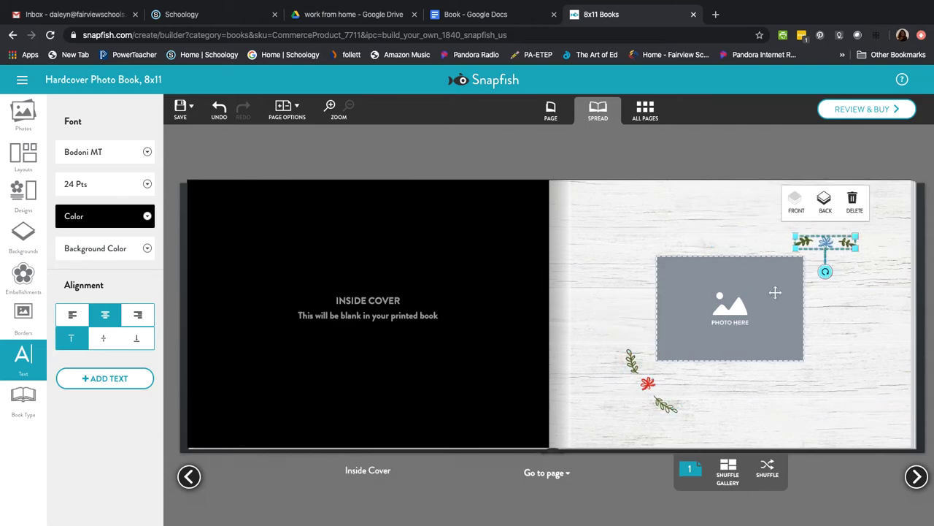
- Enlarge the photo placeholder on page 1 and reposition it so both flower embellishments overlap its corners
{"action": "left_click", "coordinate": [744, 299]}
{"action": "left_click_drag", "start_coordinate": [660, 257], "coordinate": [593, 212]}
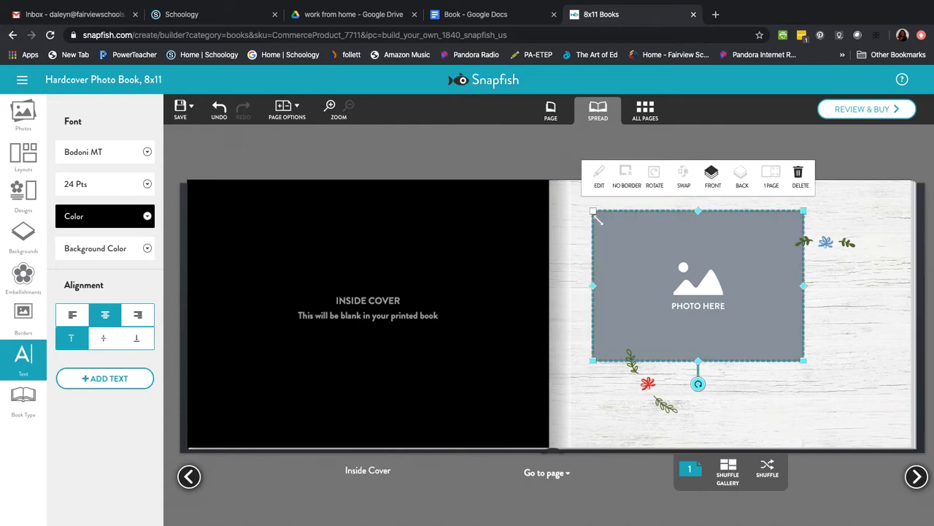
{"action": "left_click_drag", "start_coordinate": [684, 296], "coordinate": [708, 313]}
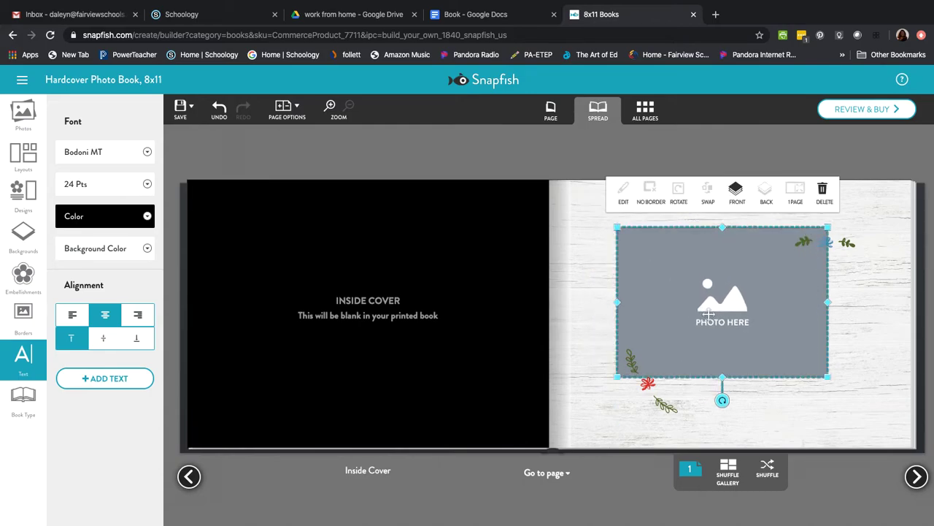
{"action": "left_click", "coordinate": [796, 405]}
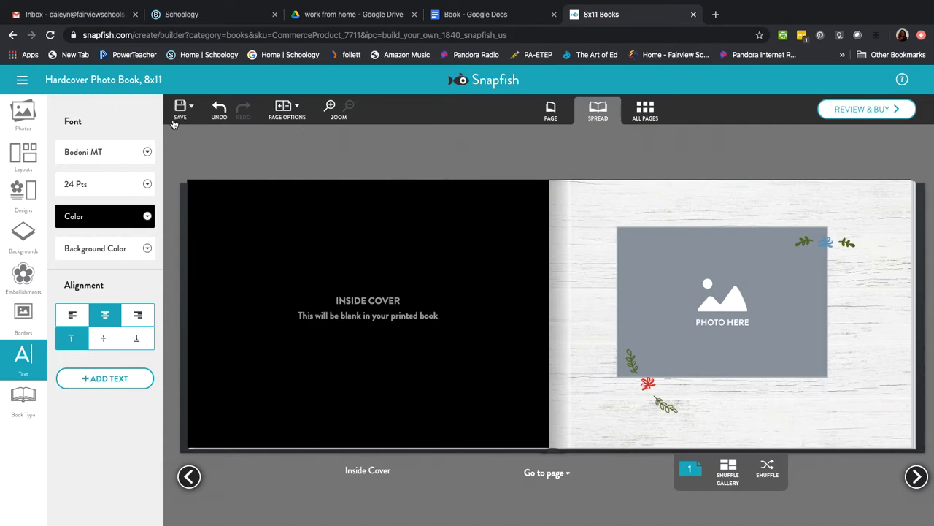
- Look through the site's shop navigation and open the book's review and purchase preview
{"action": "left_click", "coordinate": [20, 79]}
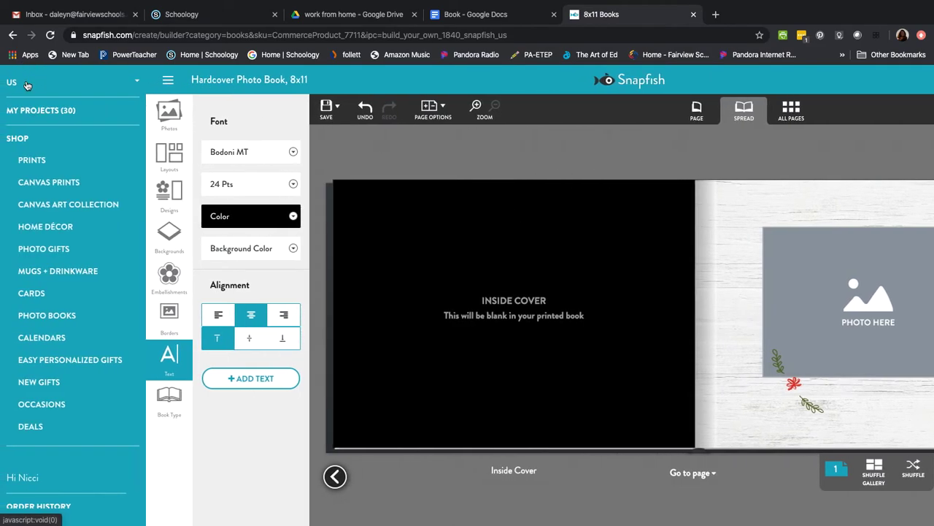
{"action": "left_click", "coordinate": [168, 81]}
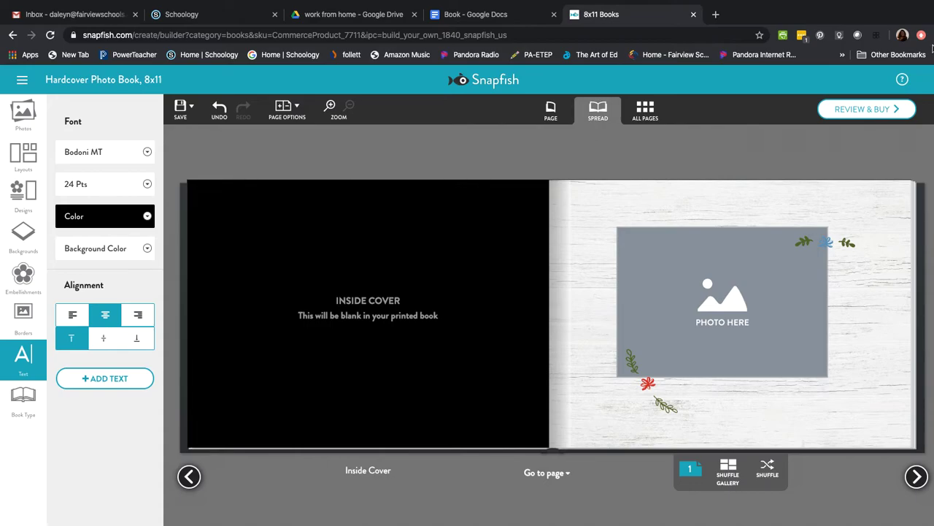
{"action": "left_click", "coordinate": [861, 110]}
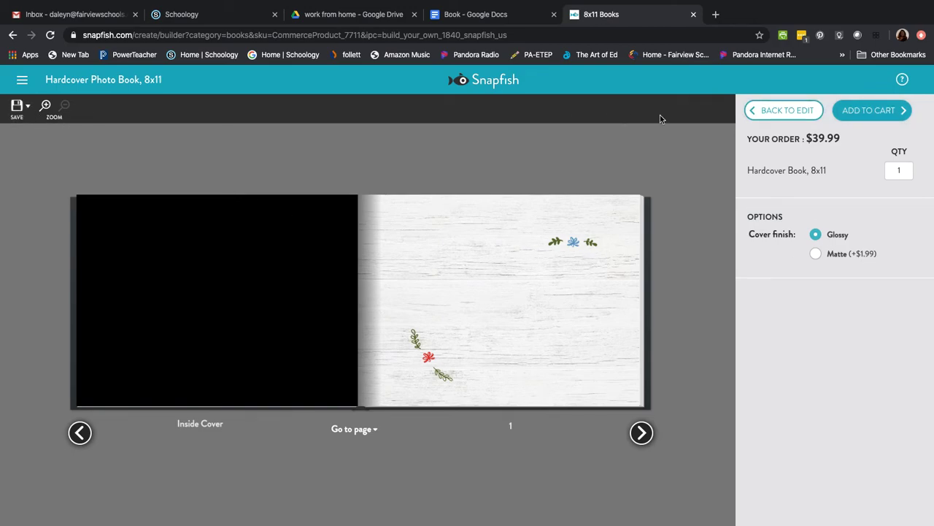
- Leave the book builder for the Snapfish home page without saving and view the saved projects
{"action": "left_click", "coordinate": [478, 80]}
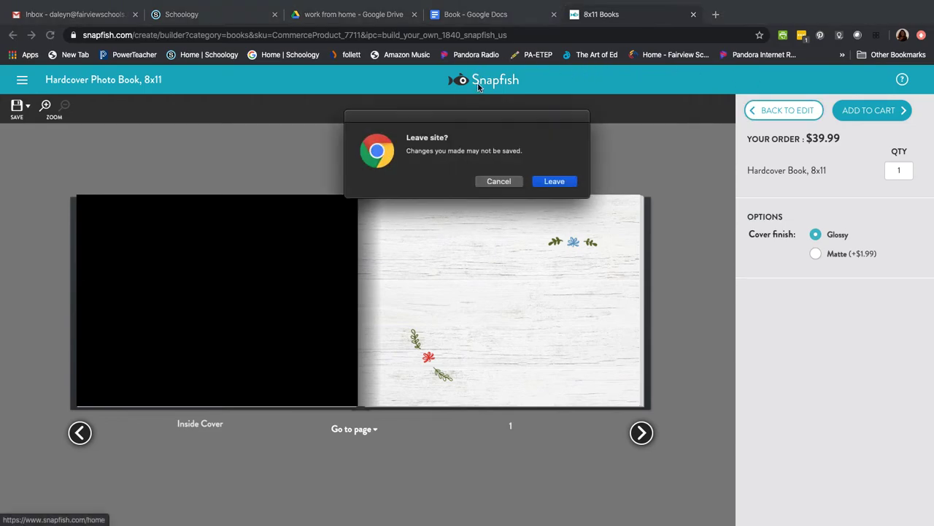
{"action": "left_click", "coordinate": [564, 182]}
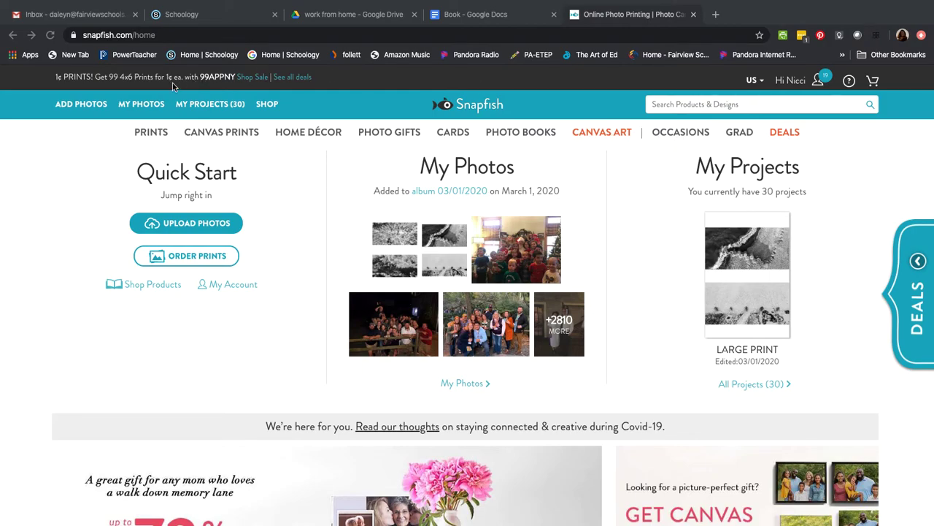
{"action": "left_click", "coordinate": [210, 105]}
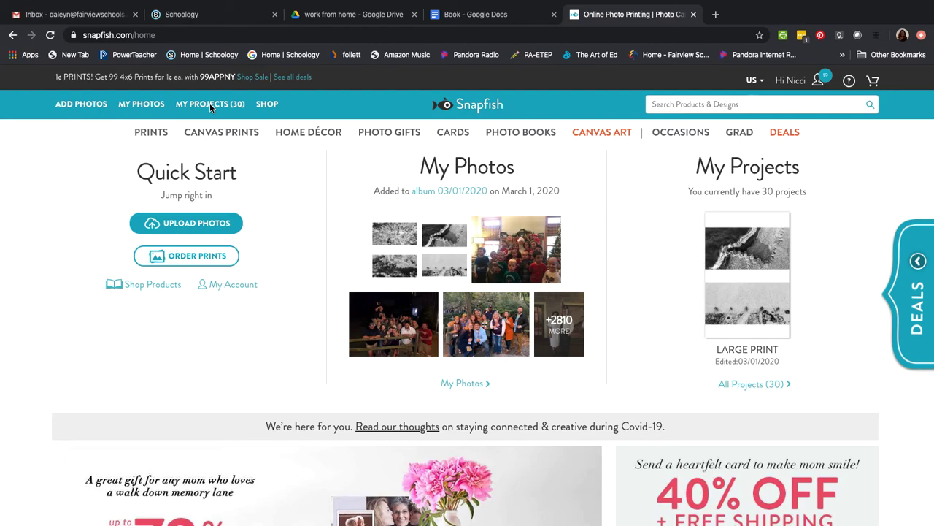
{"action": "left_click", "coordinate": [210, 104]}
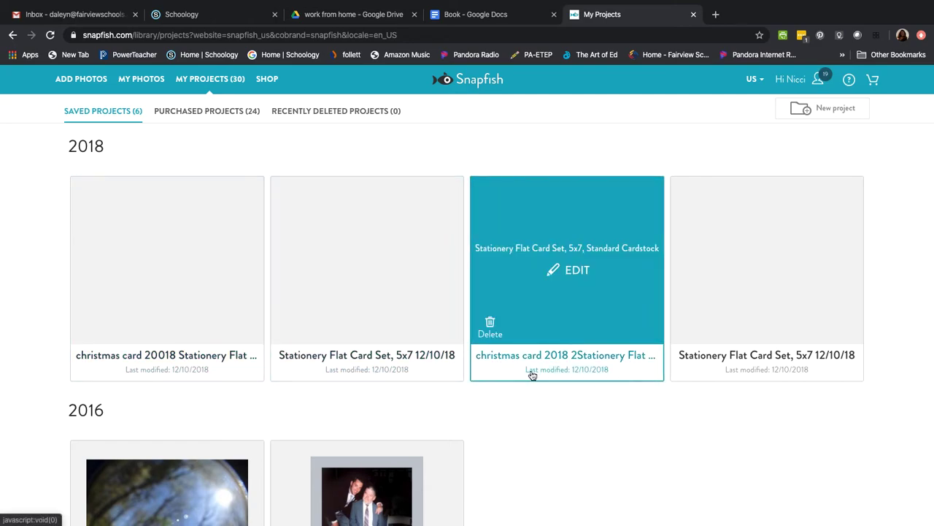
{"action": "scroll", "coordinate": [591, 426], "scroll_direction": "down", "scroll_amount": 3}
{"action": "mouse_move", "coordinate": [335, 397]}
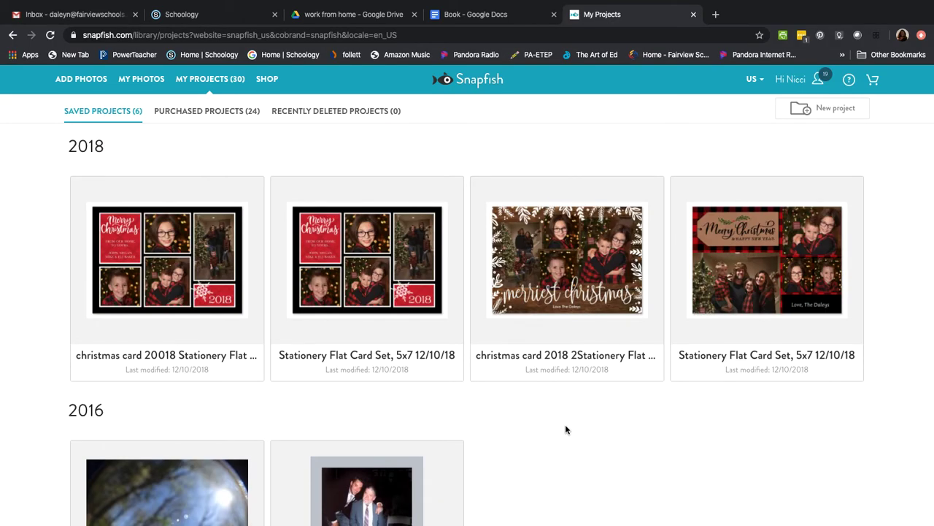
- Browse the purchased projects from 2020 back through 2015
{"action": "left_click", "coordinate": [199, 116]}
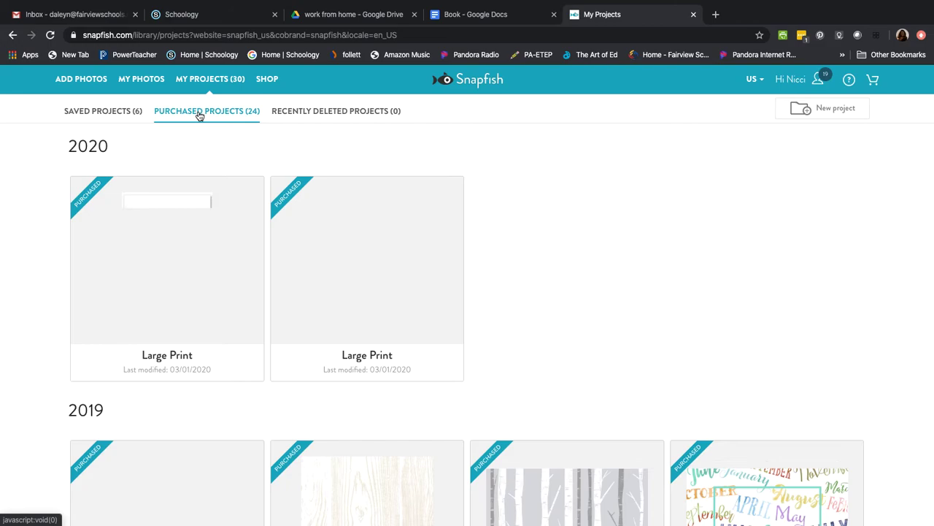
{"action": "scroll", "coordinate": [565, 289], "scroll_direction": "down", "scroll_amount": 3}
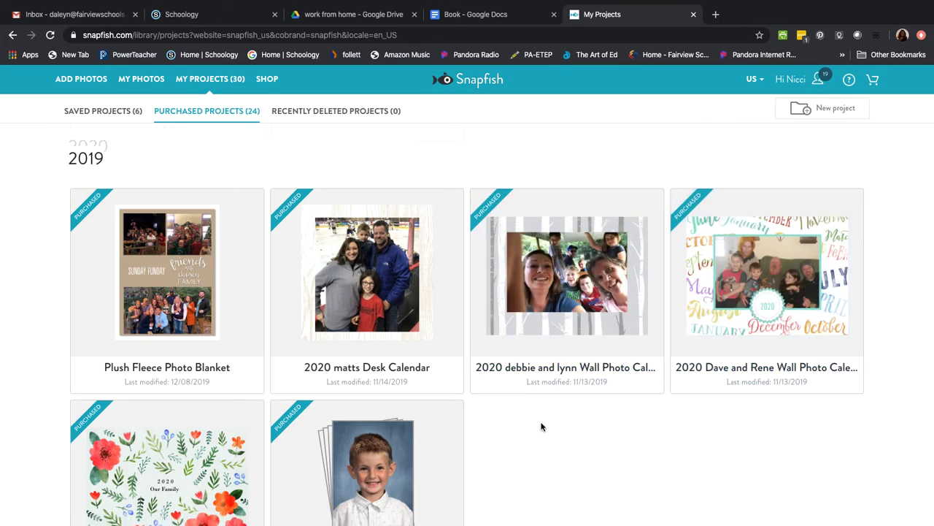
{"action": "scroll", "coordinate": [541, 426], "scroll_direction": "down", "scroll_amount": 2}
{"action": "scroll", "coordinate": [541, 427], "scroll_direction": "down", "scroll_amount": 5}
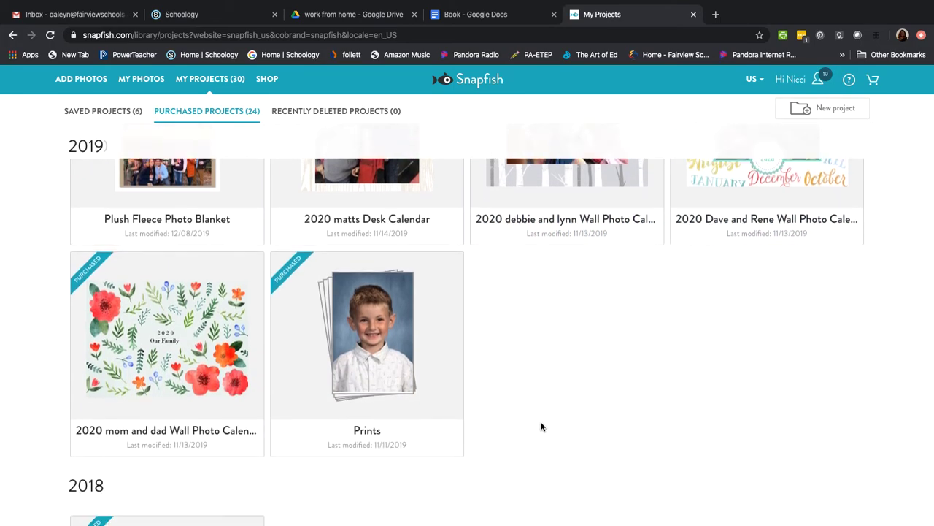
{"action": "scroll", "coordinate": [541, 426], "scroll_direction": "down", "scroll_amount": 6}
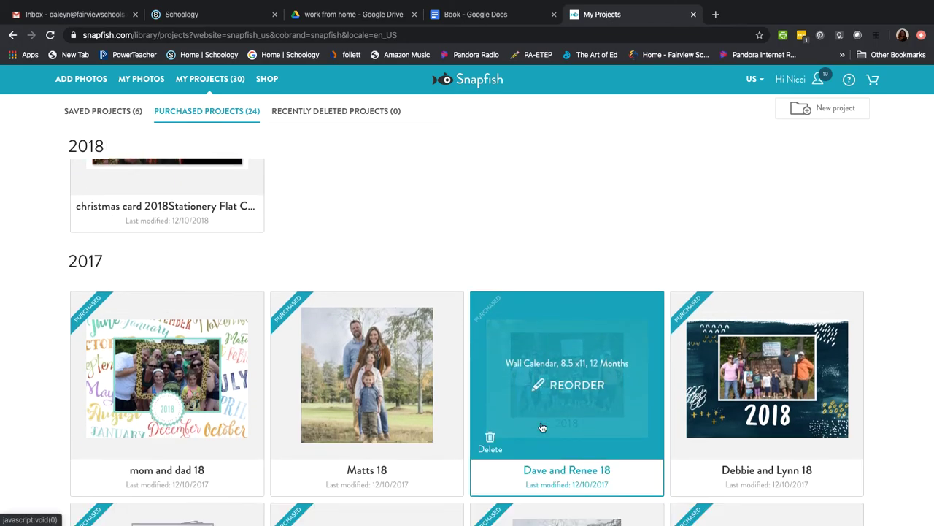
{"action": "scroll", "coordinate": [540, 427], "scroll_direction": "down", "scroll_amount": 5}
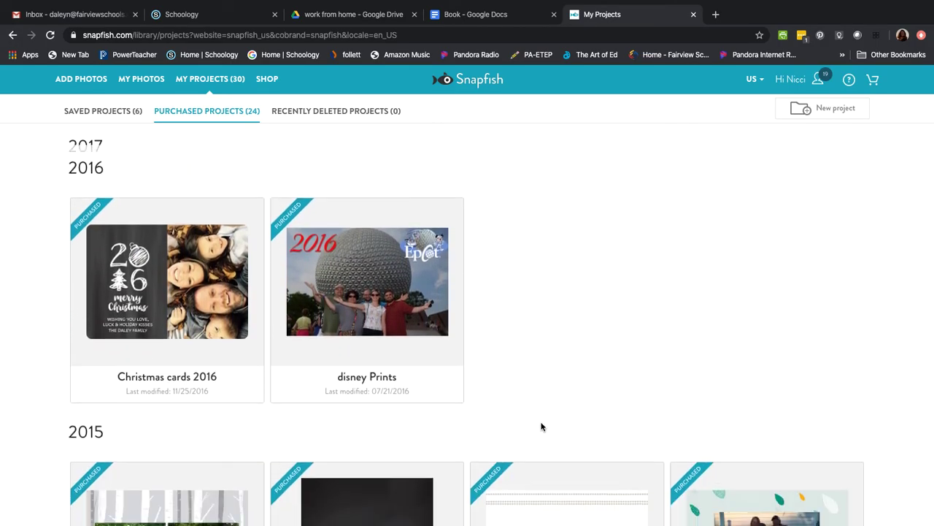
{"action": "scroll", "coordinate": [540, 427], "scroll_direction": "down", "scroll_amount": 1}
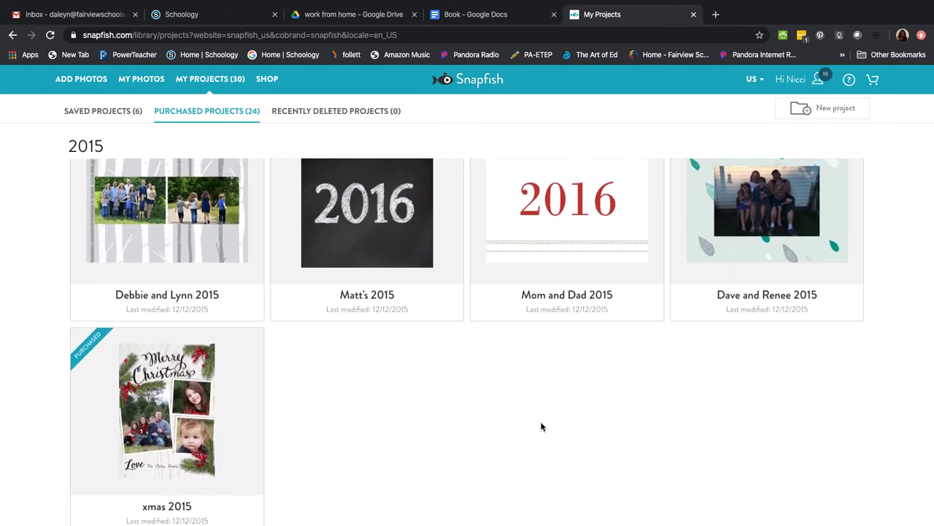
{"action": "scroll", "coordinate": [541, 426], "scroll_direction": "up", "scroll_amount": 15}
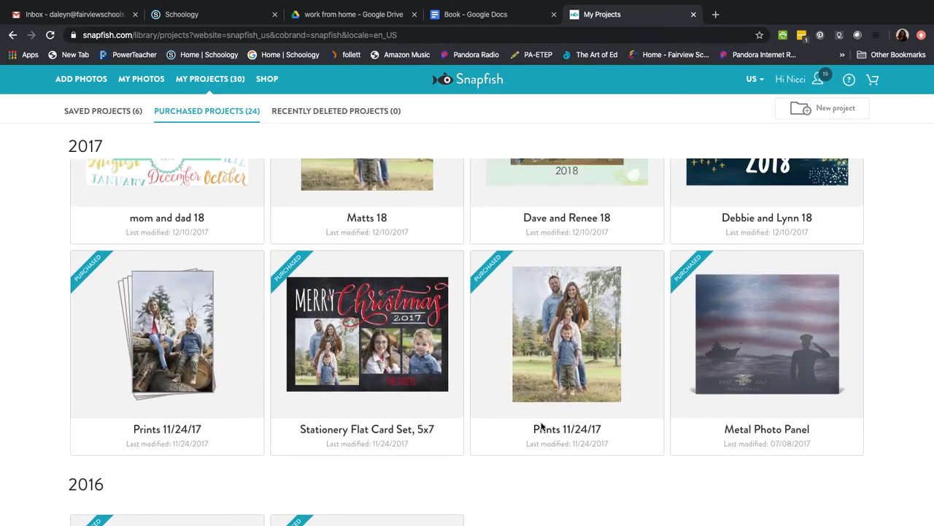